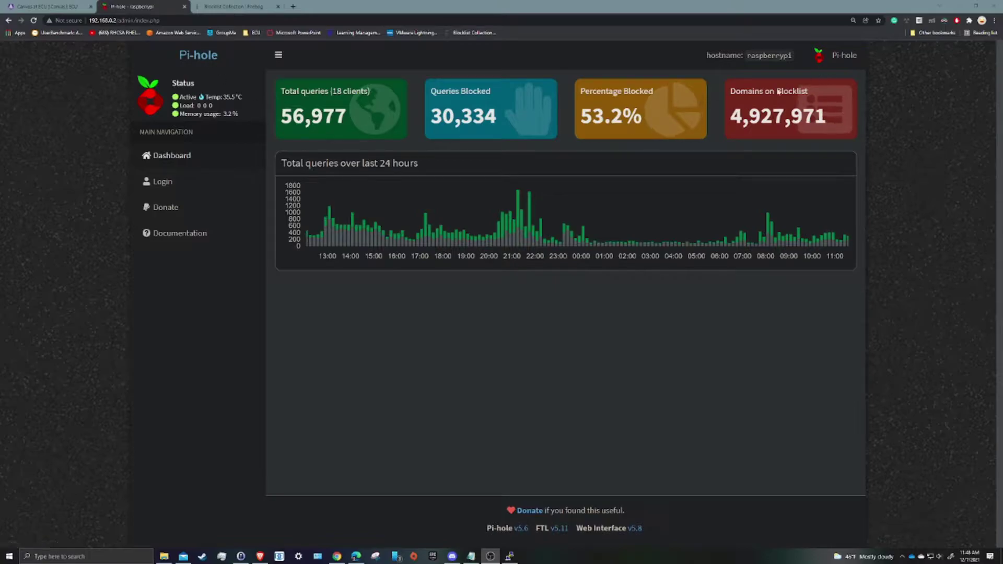
Review the Pi-hole dashboard totals (56,983 queries) and restore the raspberrypi PuTTY session
mouse_move(803, 90)
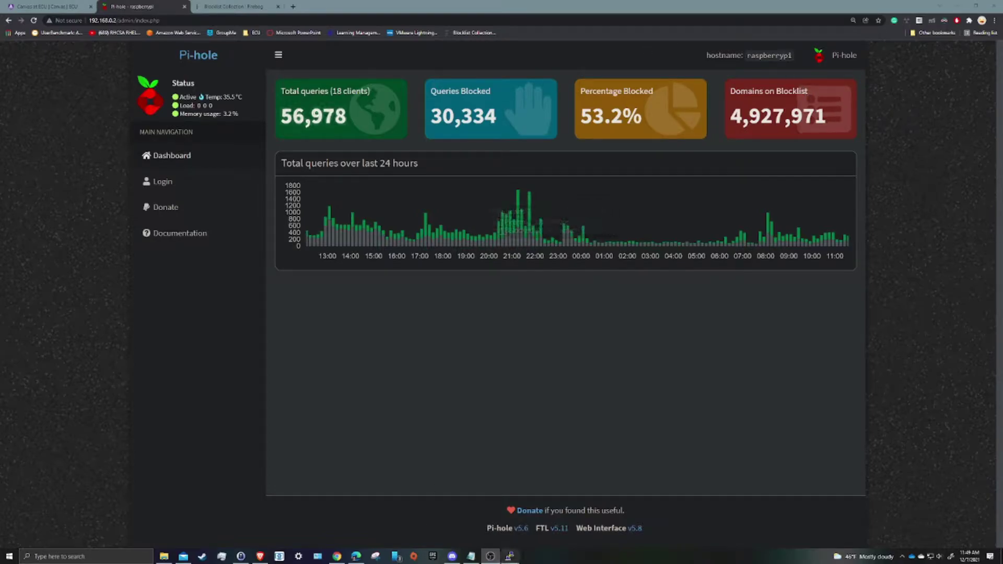
left_click(511, 557)
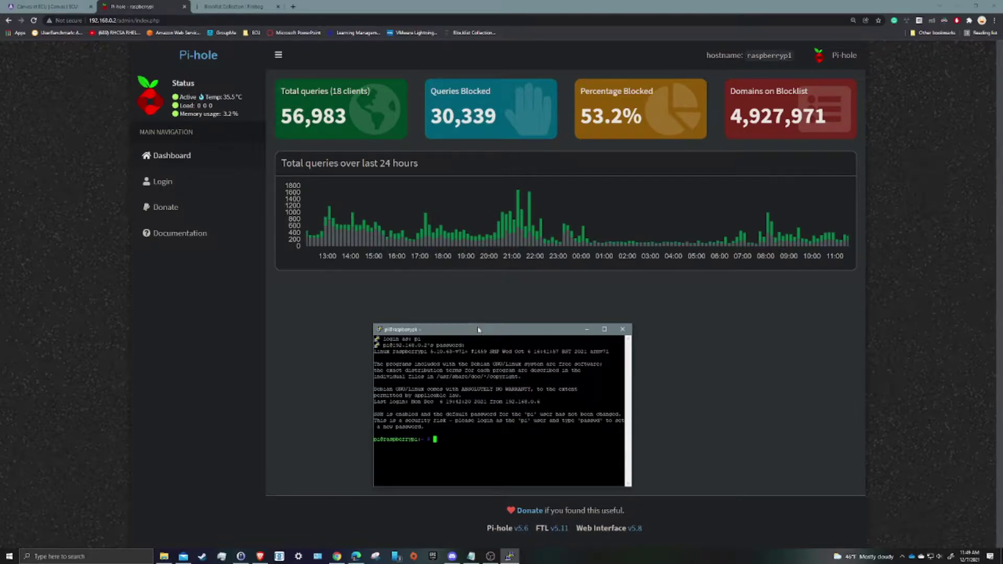
Drag the PuTTY terminal window higher up the screen
left_click_drag(476, 321, 475, 275)
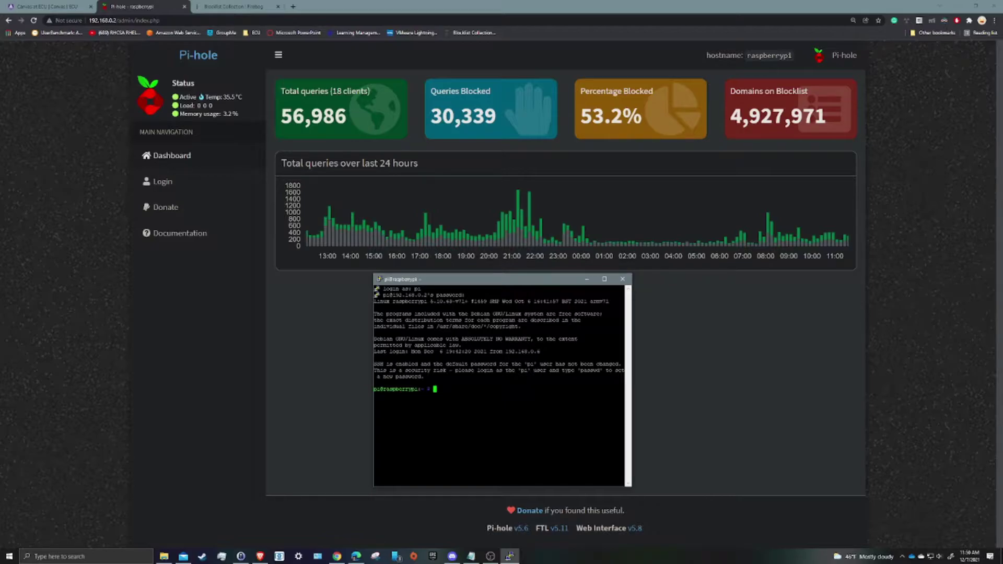
Minimize PuTTY and log in to the Pi-hole admin page with the admin password
left_click(587, 279)
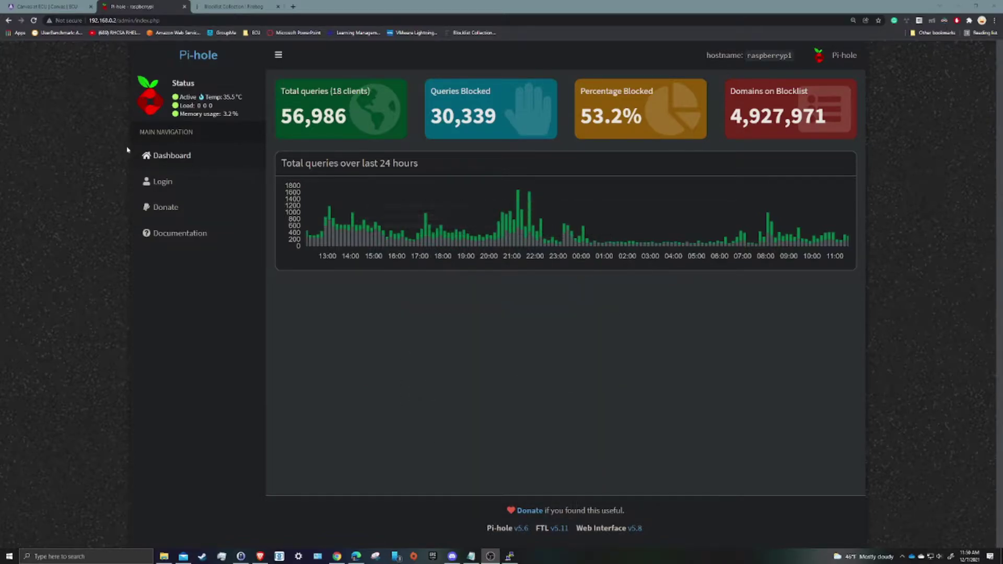
left_click(156, 158)
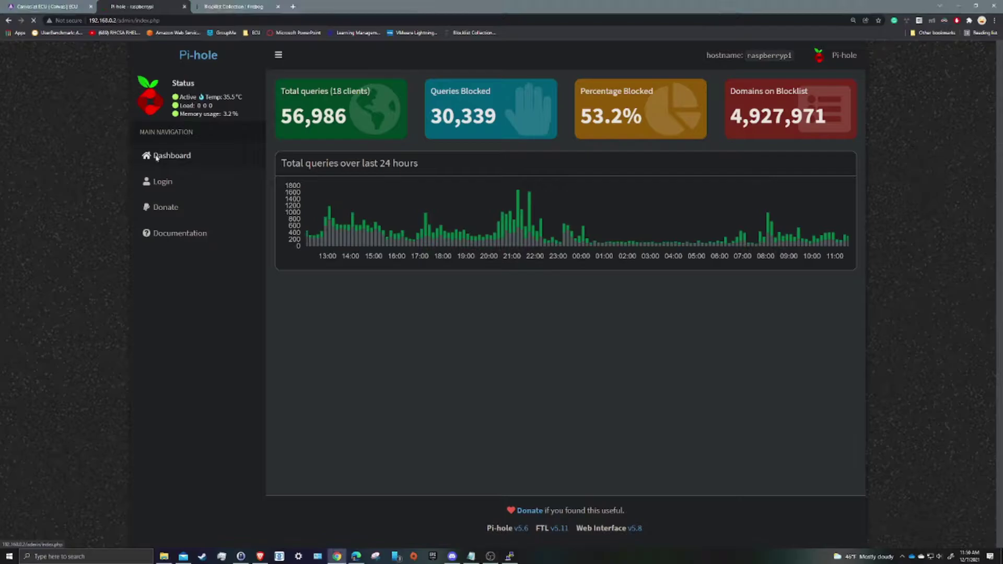
left_click(162, 182)
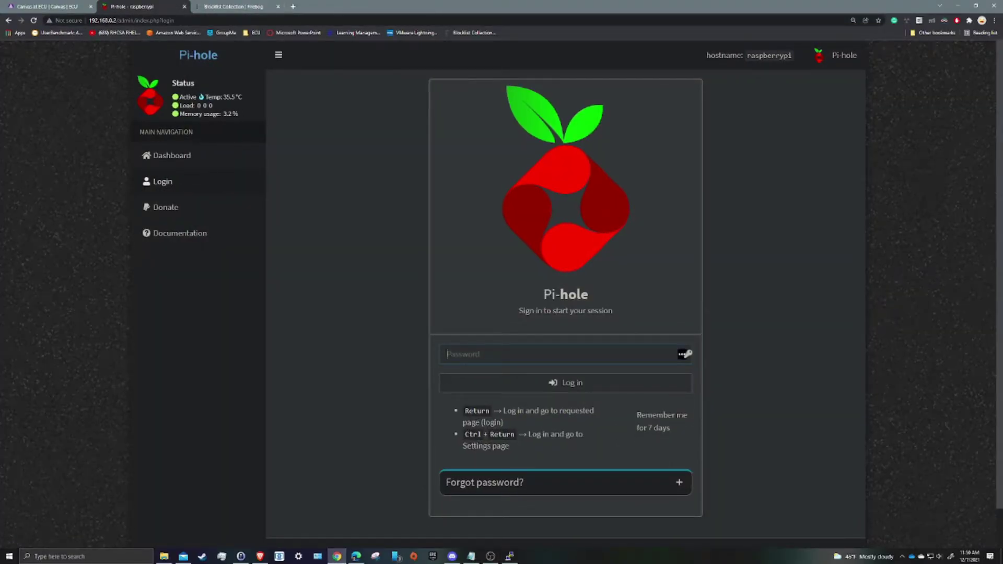
type("*********")
key("Return")
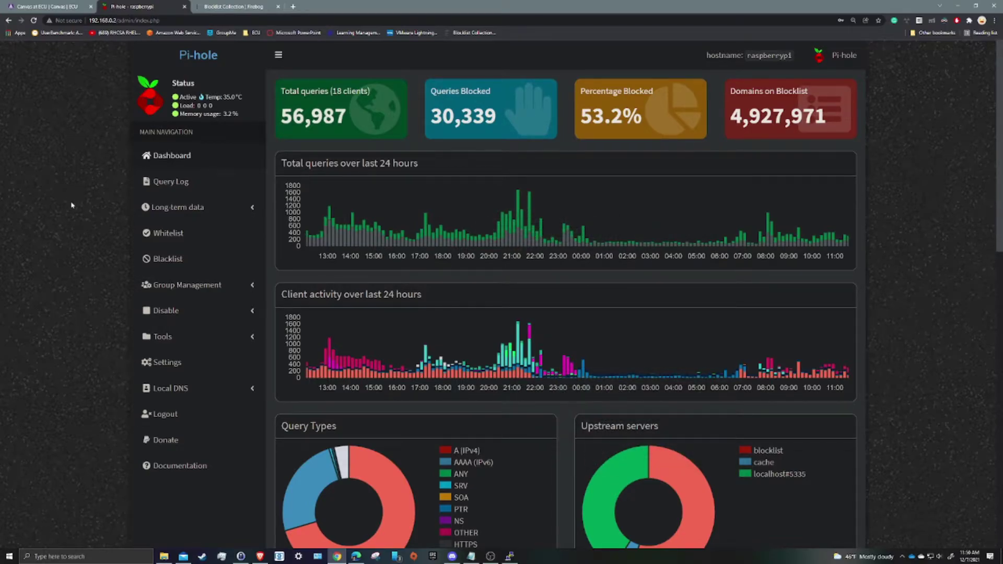
Mark the top cloudfront allowed domain as audited in the Audit log, then go to Query Lists
left_click(162, 336)
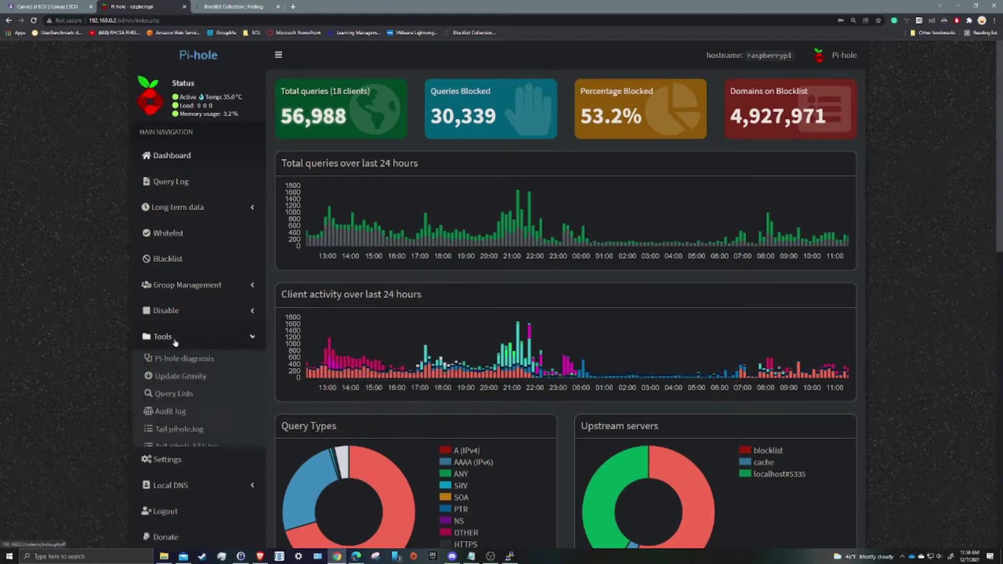
left_click(190, 416)
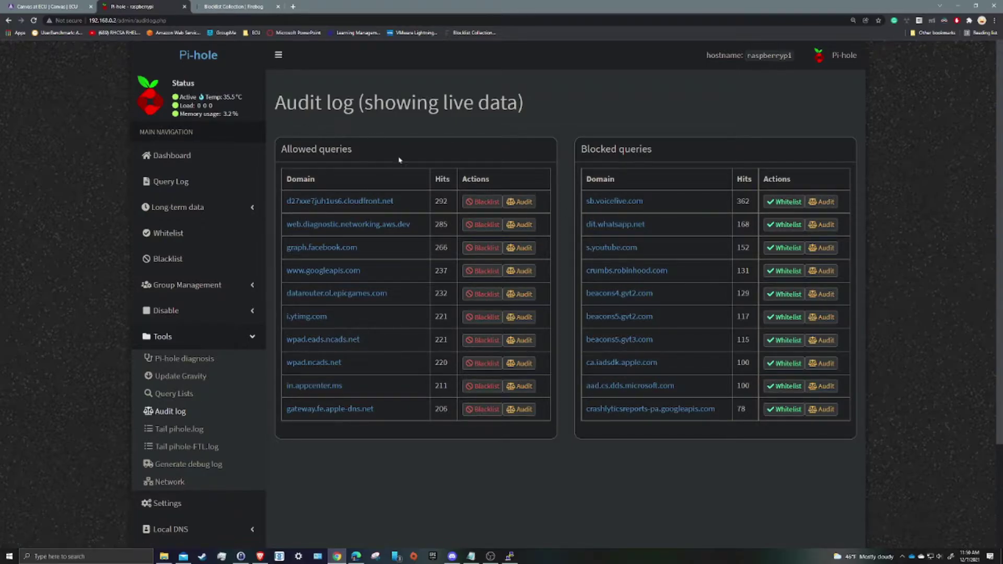
left_click(521, 202)
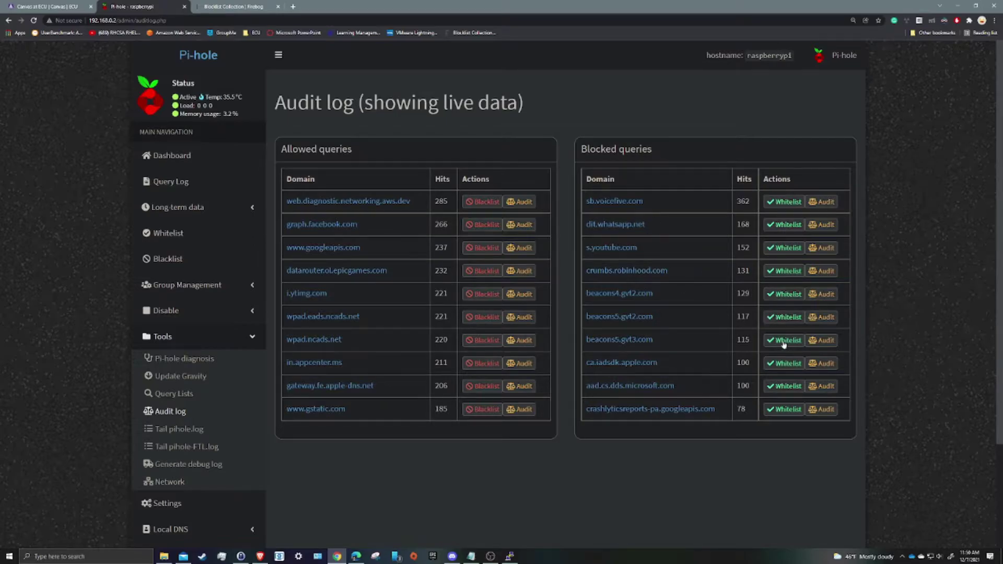
left_click(153, 394)
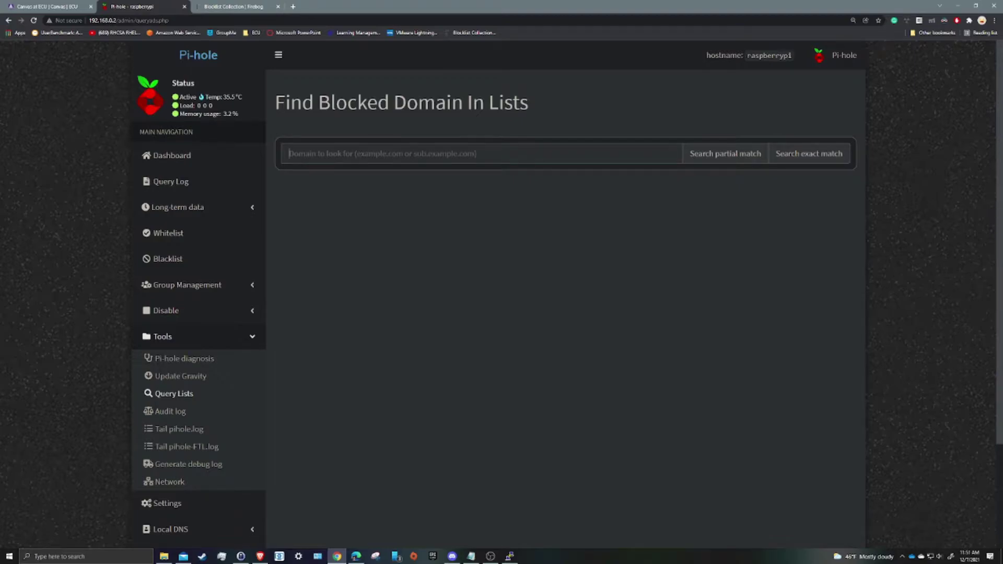
Search the blocklists for 'robinhood', then switch to the Firebog tab
type("robin")
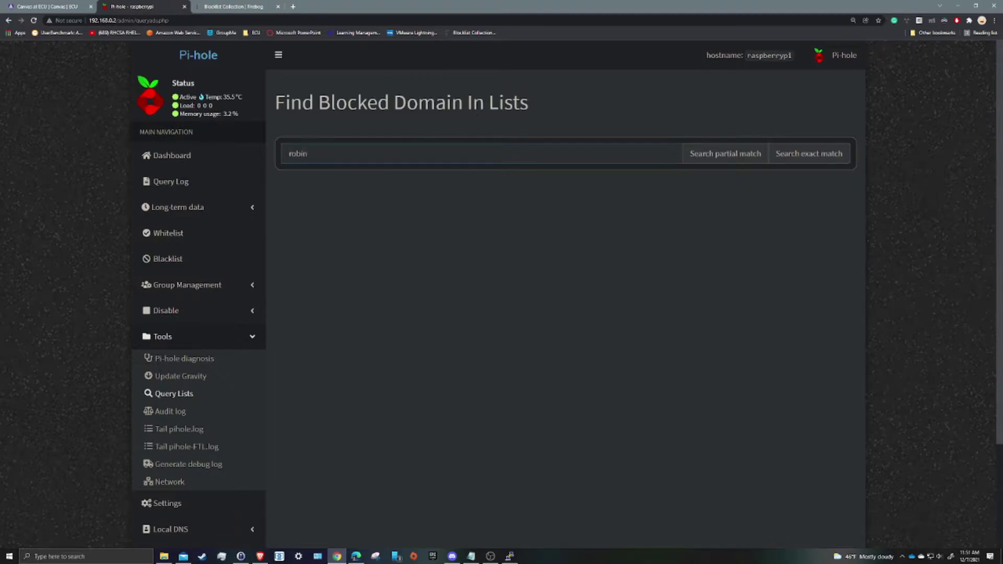
type("hood")
key("Return")
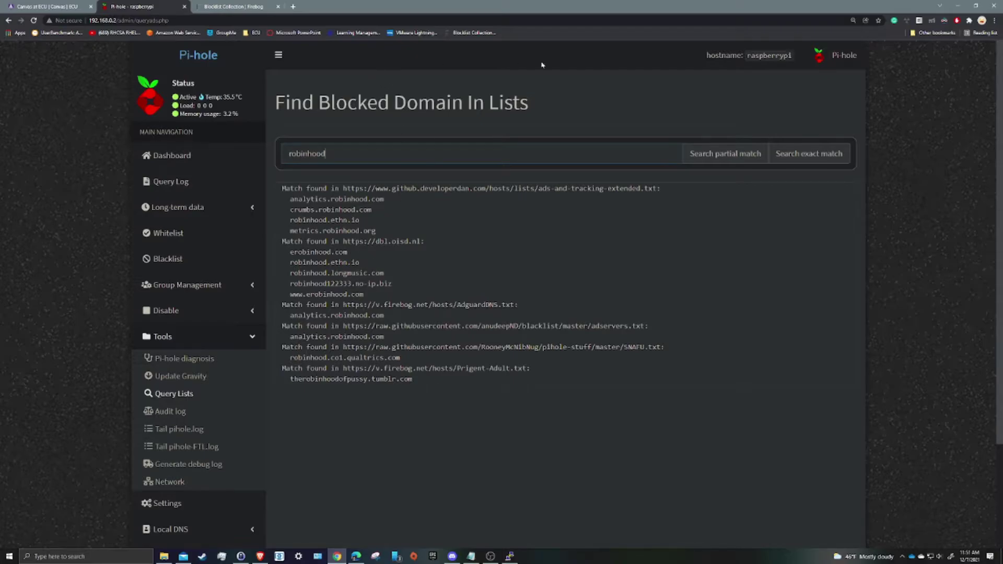
left_click(256, 7)
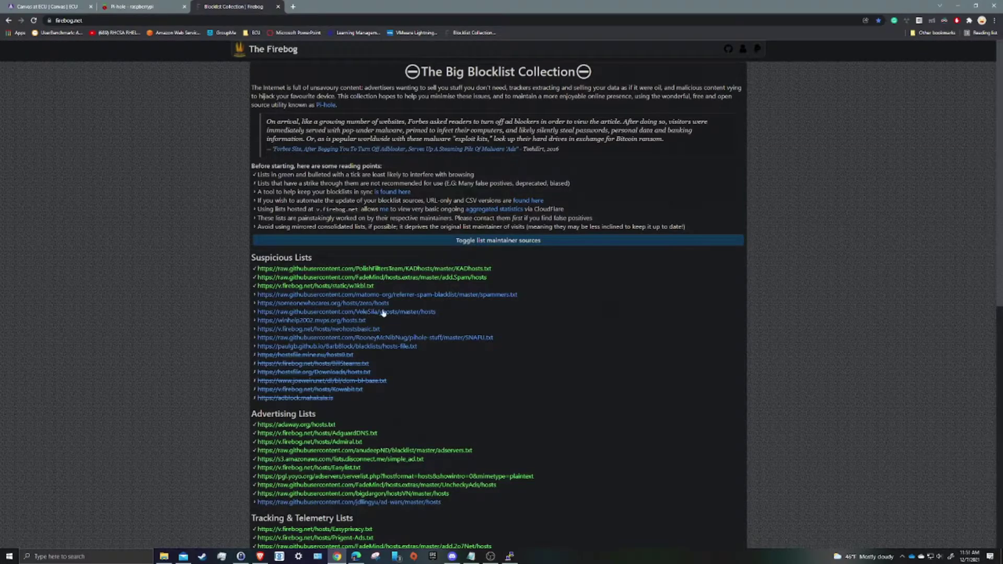
Google 'oisd' in a new tab, open oisd.nl, and return to the Pi-hole results
left_click(139, 7)
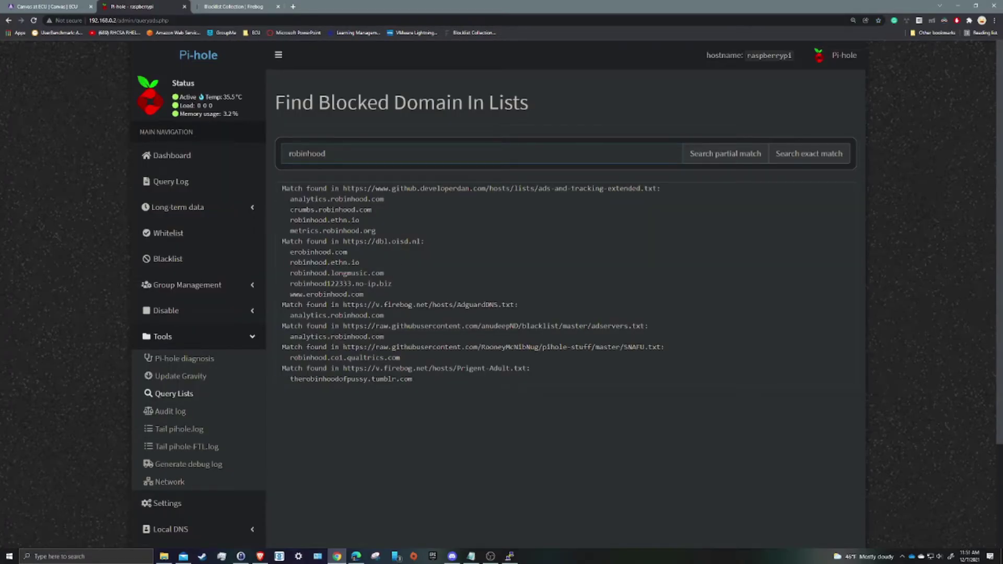
left_click_drag(409, 241, 392, 242)
key("ctrl+c")
left_click(293, 7)
key("ctrl+v")
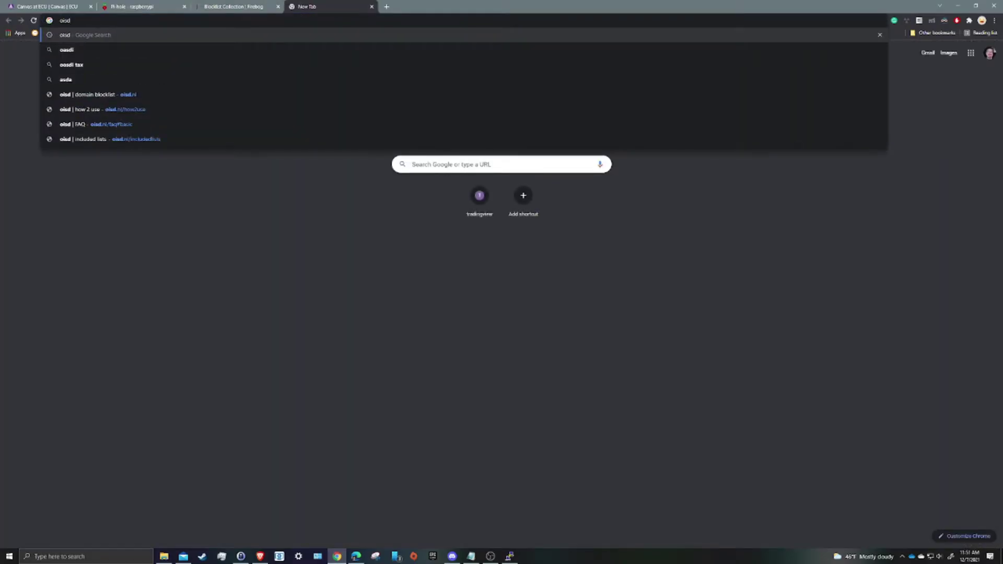
key("Return")
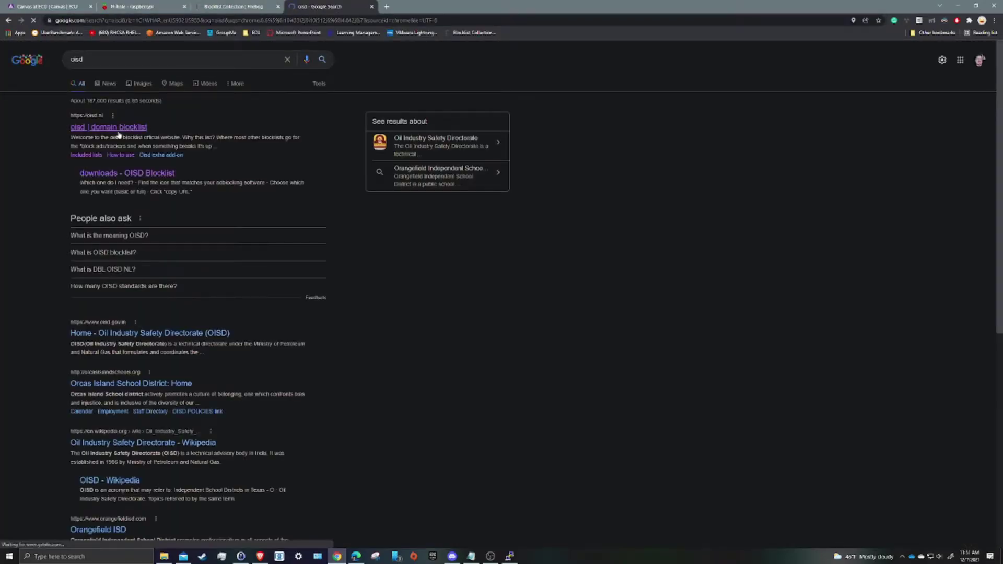
left_click(119, 134)
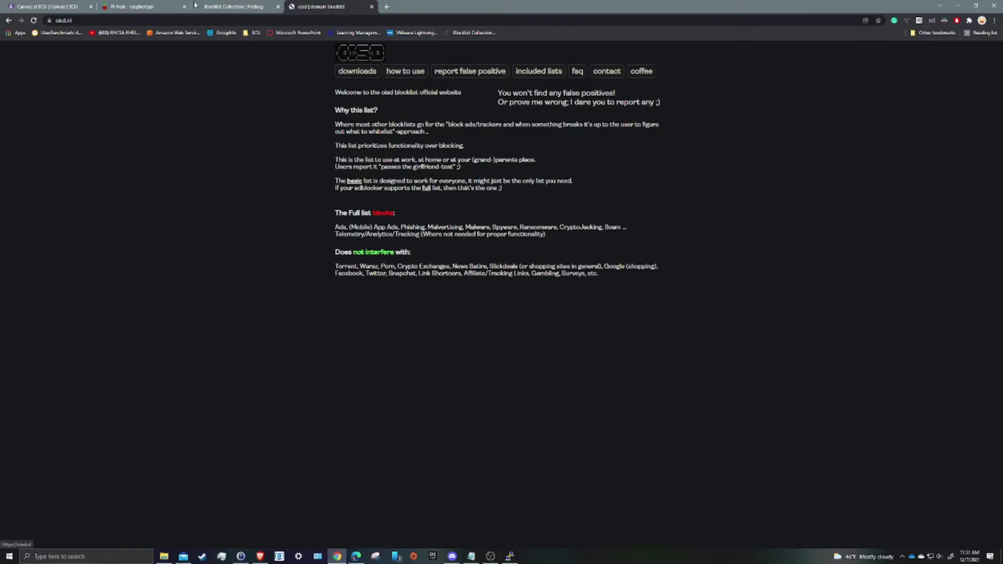
key("ctrl+shift+Tab")
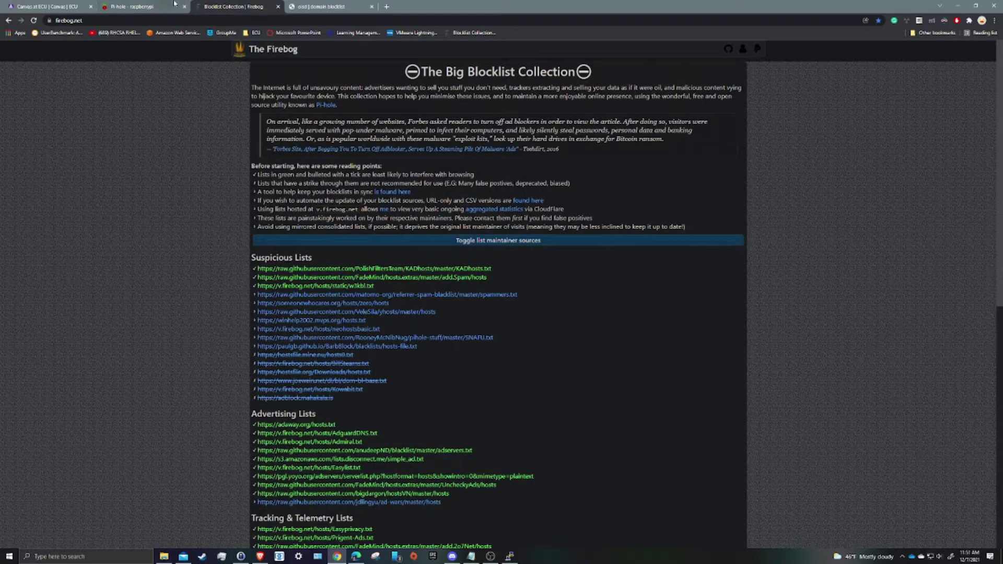
key("ctrl+shift+Tab")
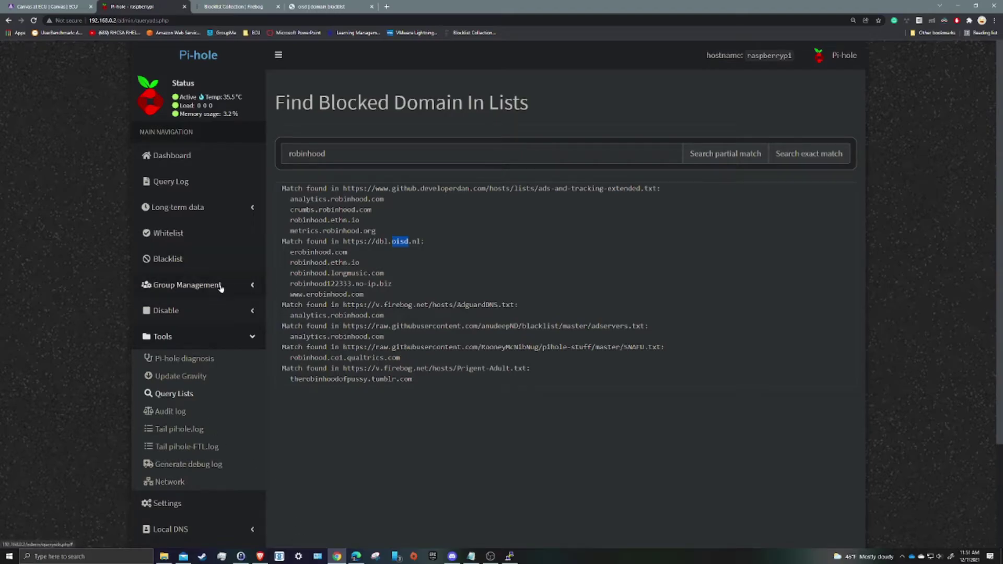
Copy the Firebog Suspicious Lists URLs (KADhosts to hosts-file.txt) and add them as adlists
left_click(188, 285)
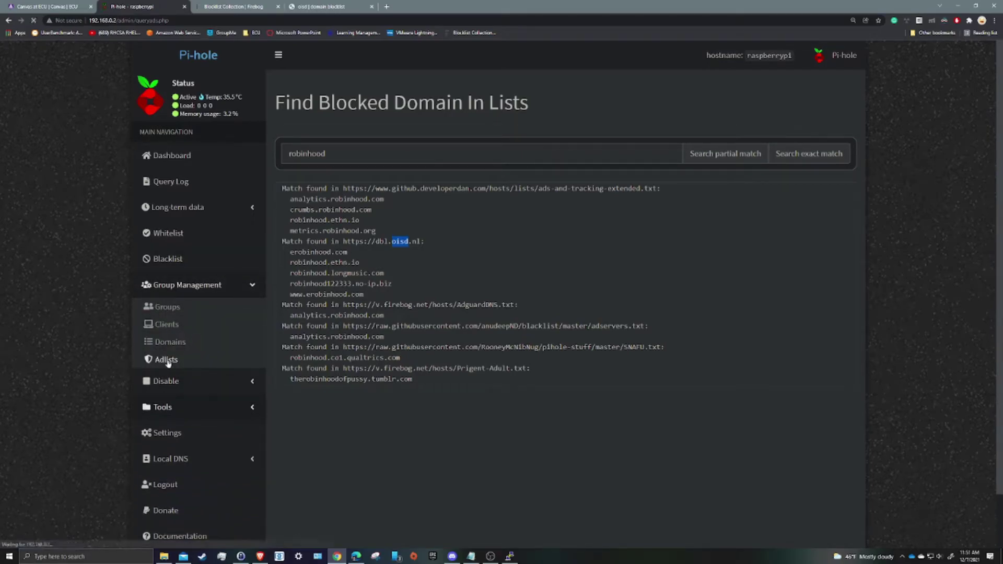
left_click(172, 359)
scroll(263, 354, "down", 2)
scroll(263, 354, "down", 1)
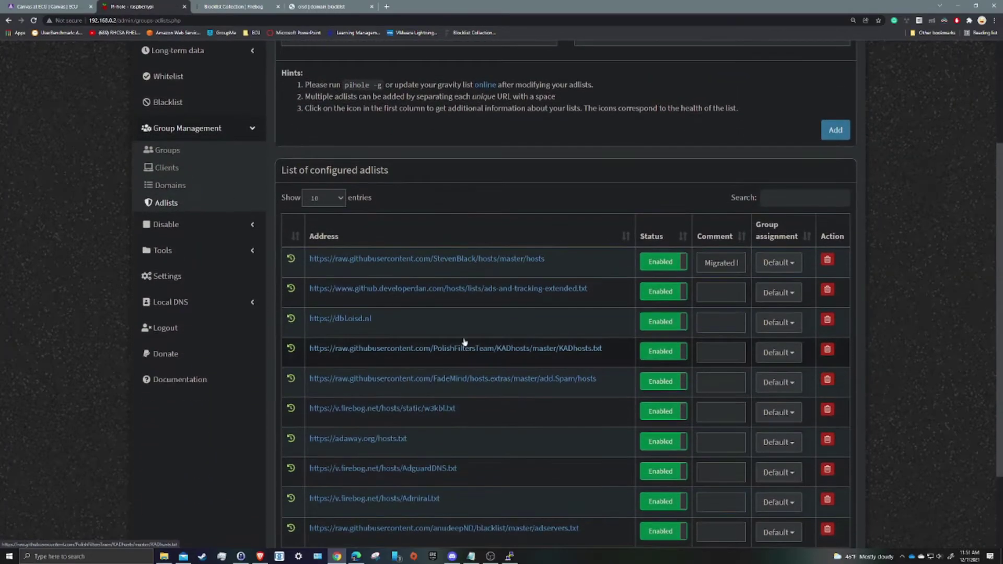
key("ctrl+Tab")
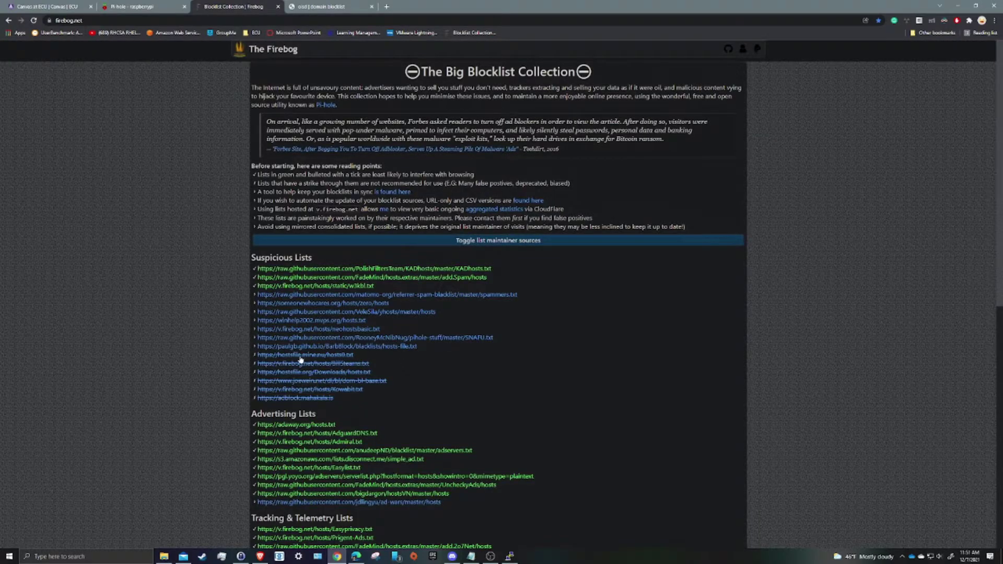
left_click_drag(431, 347, 255, 273)
left_click(128, 4)
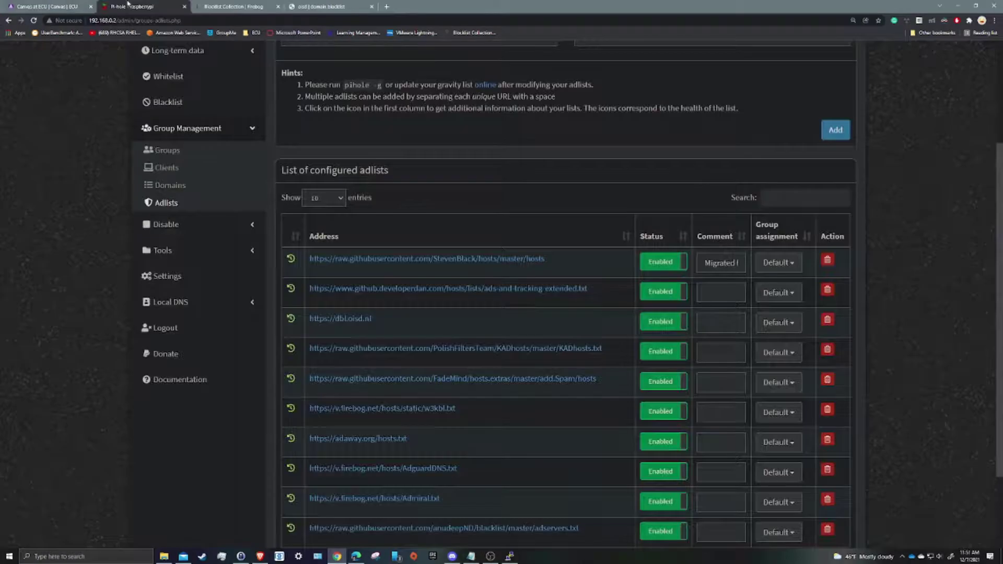
scroll(441, 219, "up", 3)
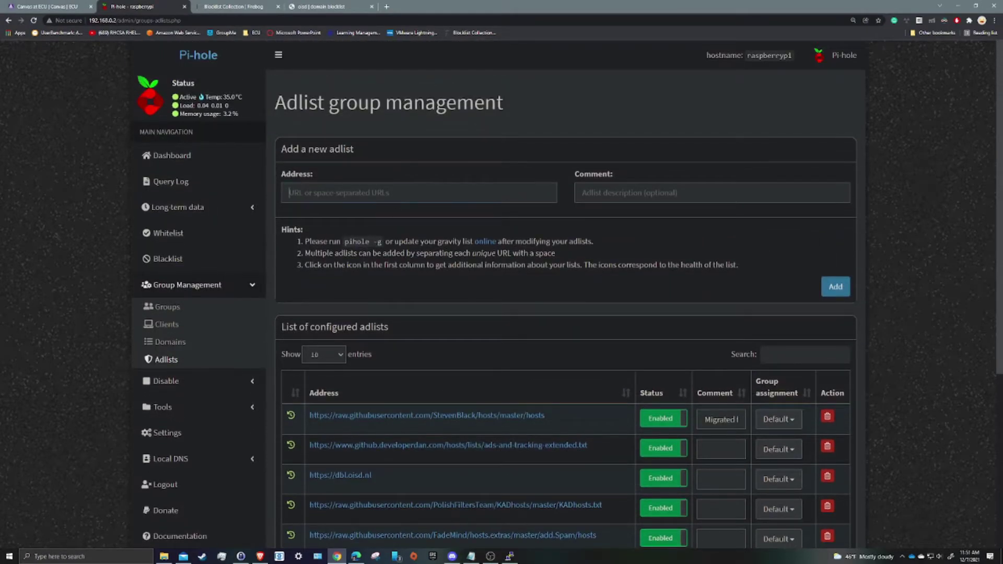
key("ctrl+v")
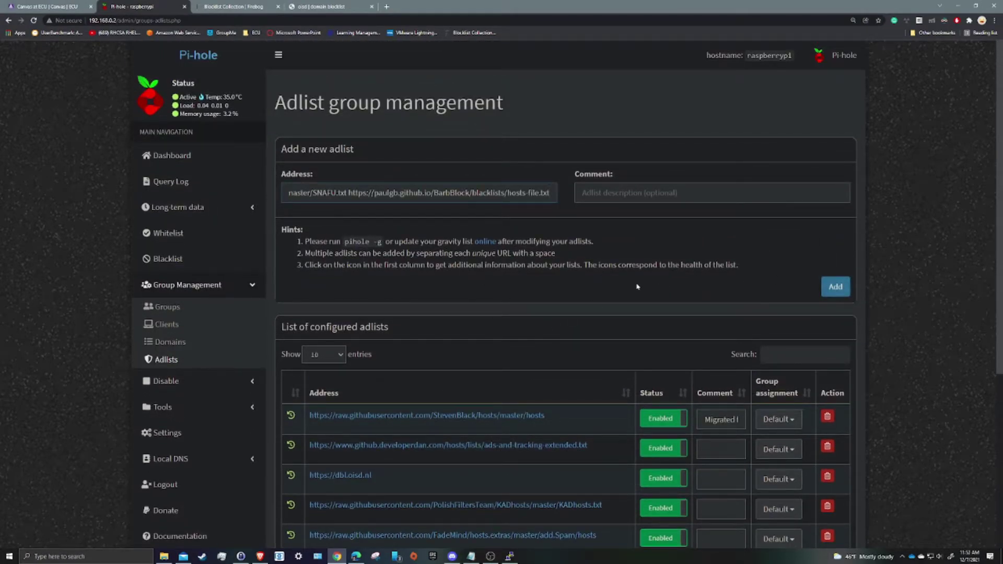
left_click(836, 286)
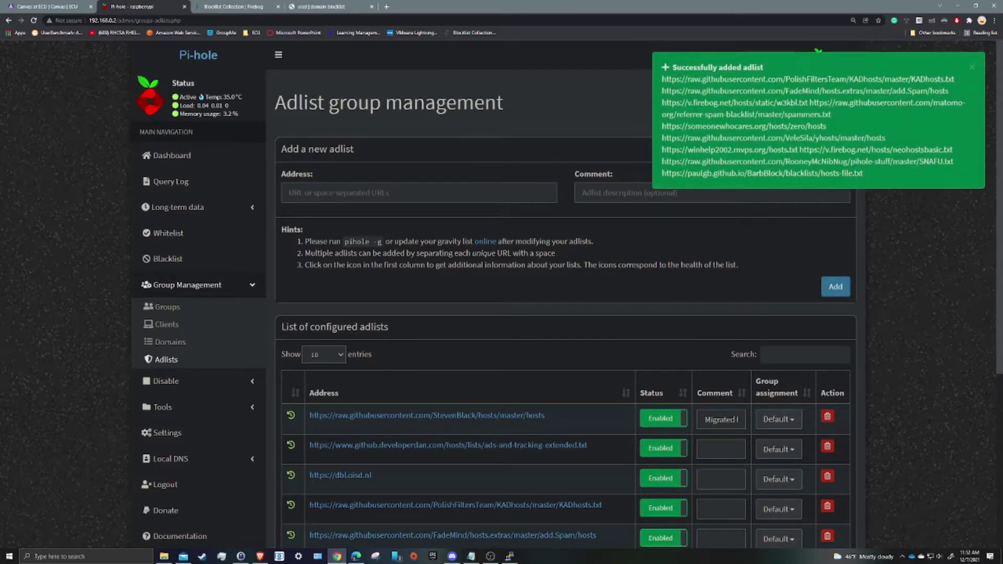
Page through the adlist table to check the added lists against the Firebog collection
scroll(834, 474, "down", 5)
left_click(811, 457)
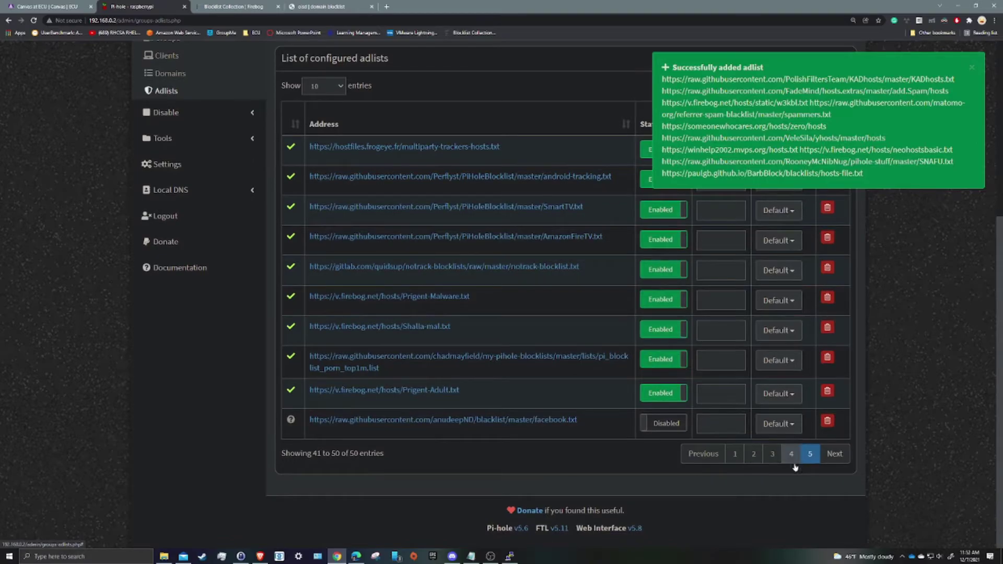
left_click(742, 460)
left_click(811, 456)
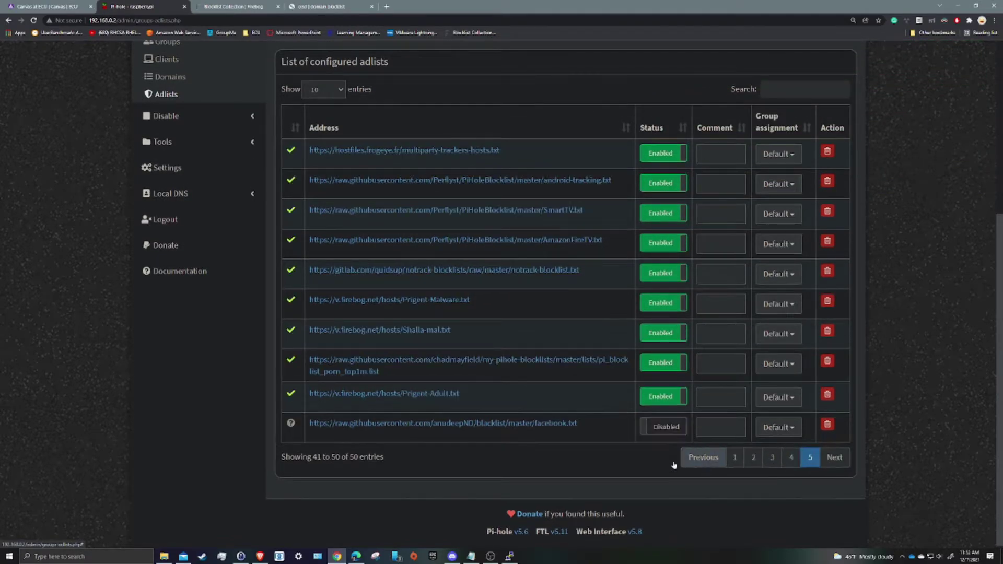
left_click(236, 6)
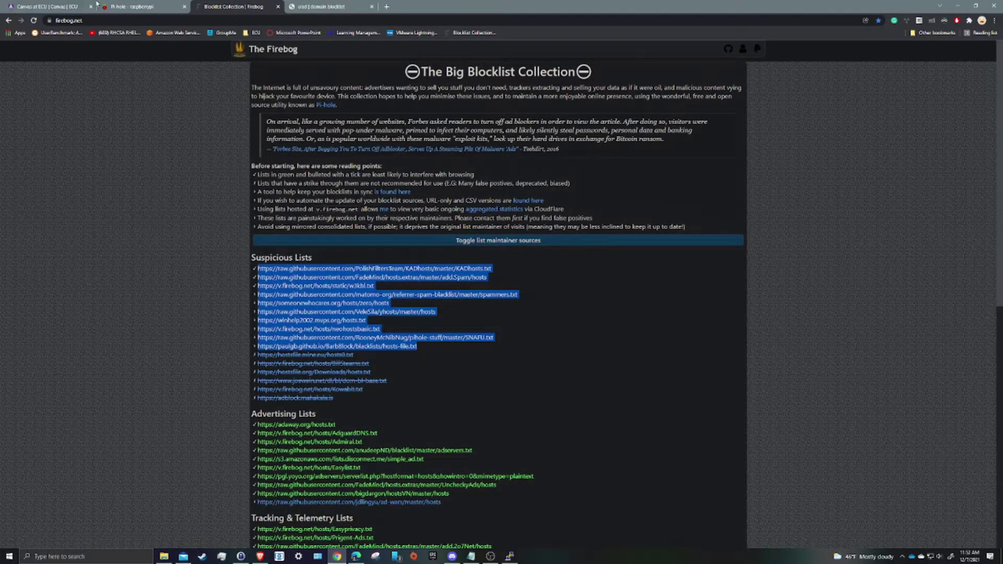
left_click(97, 6)
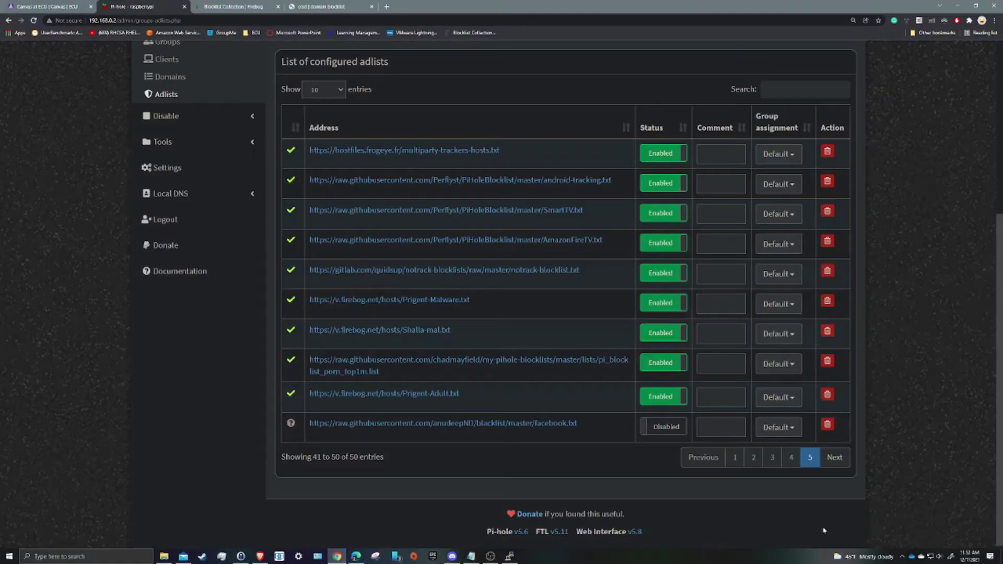
left_click(791, 457)
left_click(772, 457)
left_click(754, 457)
left_click(735, 457)
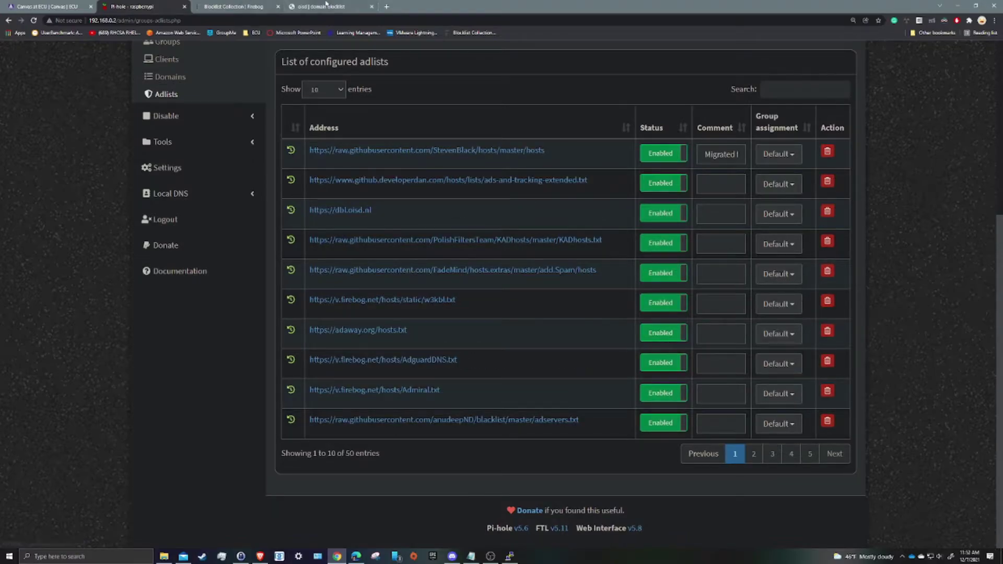
left_click(235, 6)
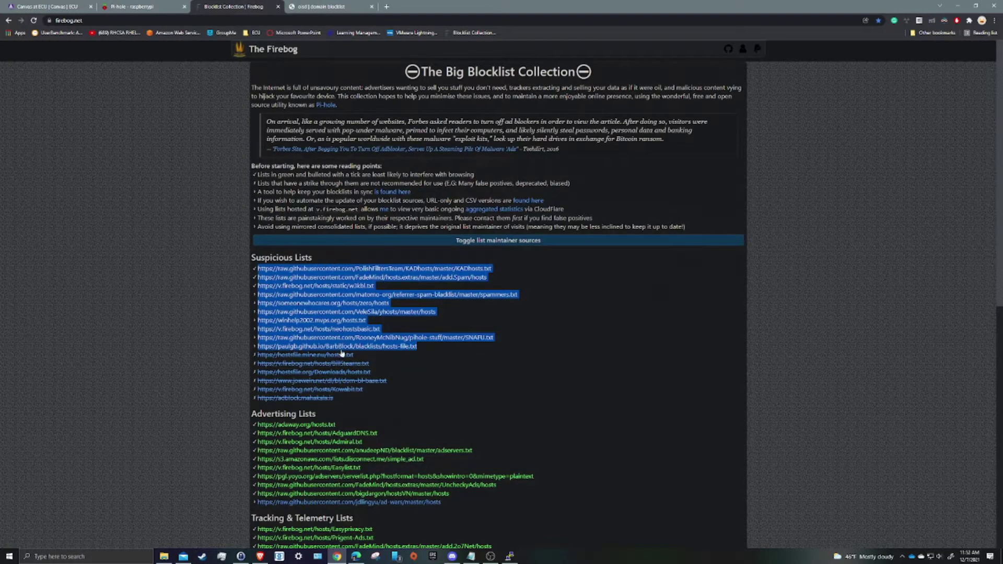
left_click(137, 6)
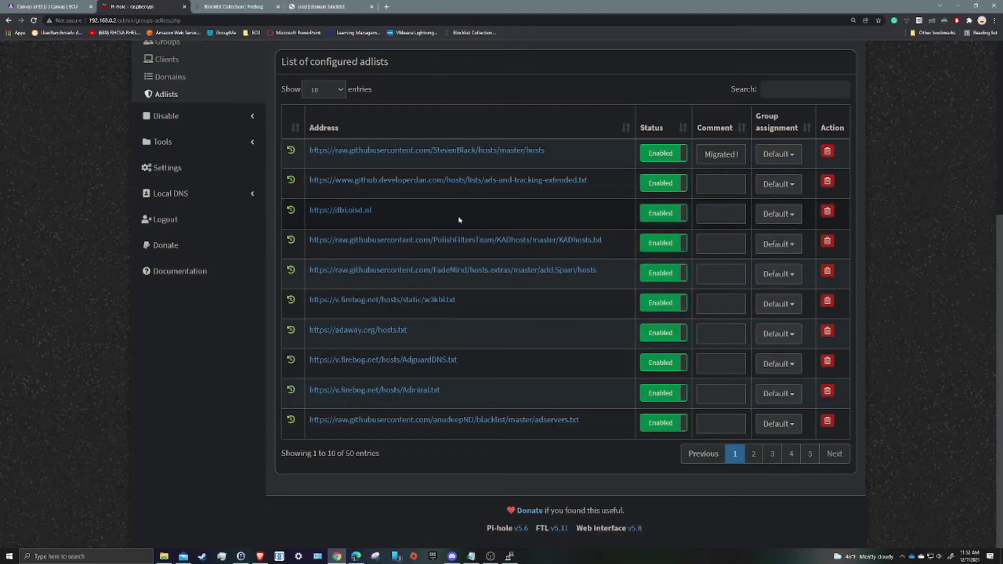
Browse adlist pages 11–20, 21–30 and 31–40
left_click(754, 454)
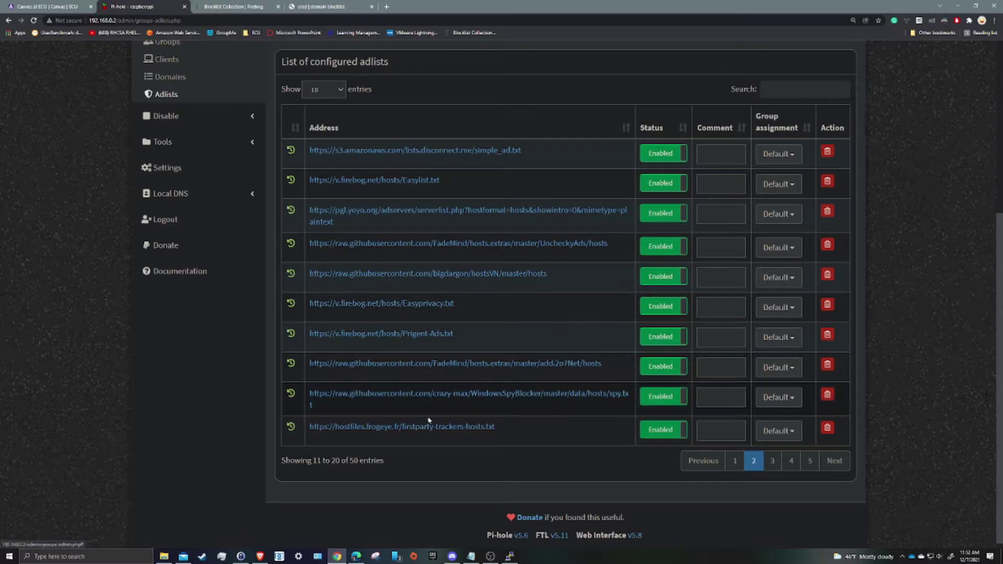
left_click(773, 460)
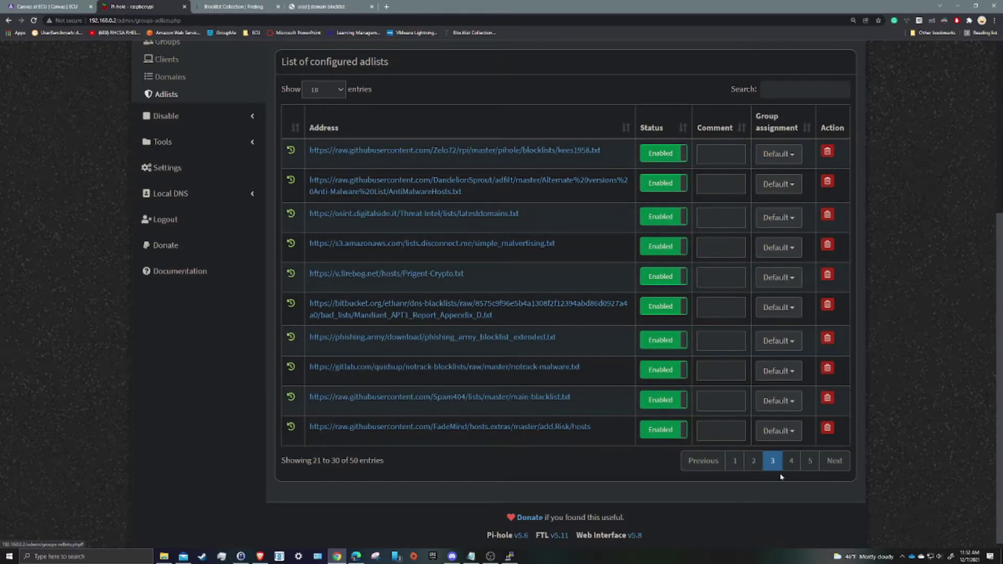
left_click(791, 461)
left_click(735, 461)
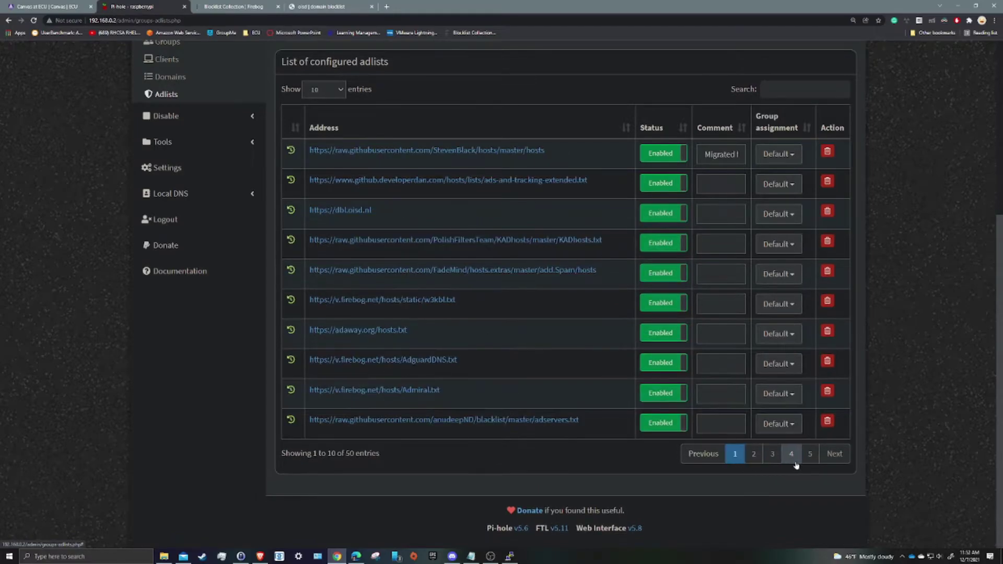
left_click(792, 461)
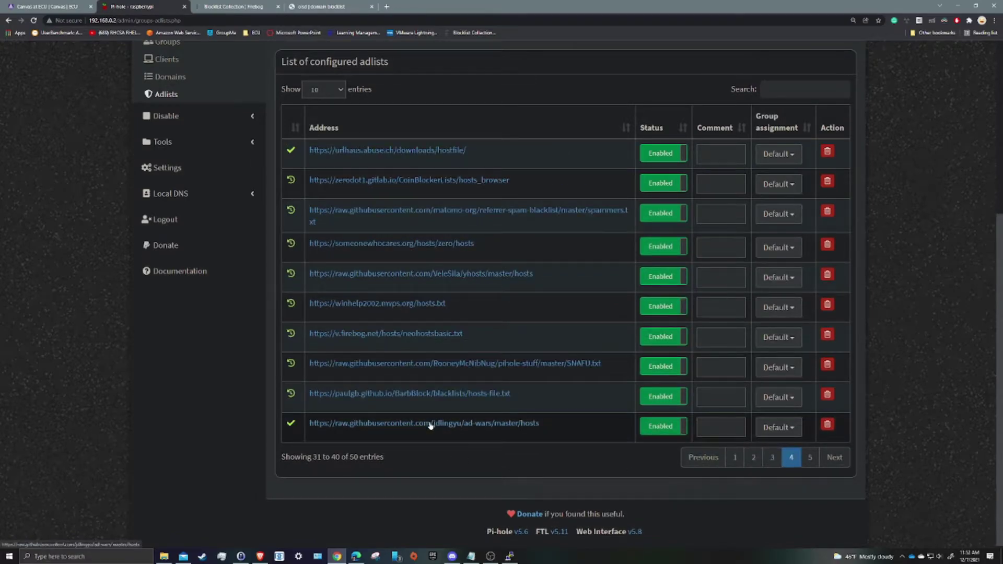
Inspect health details of the jdlingyu ad-wars and BarbBlock lists, then return to page one
left_click(290, 428)
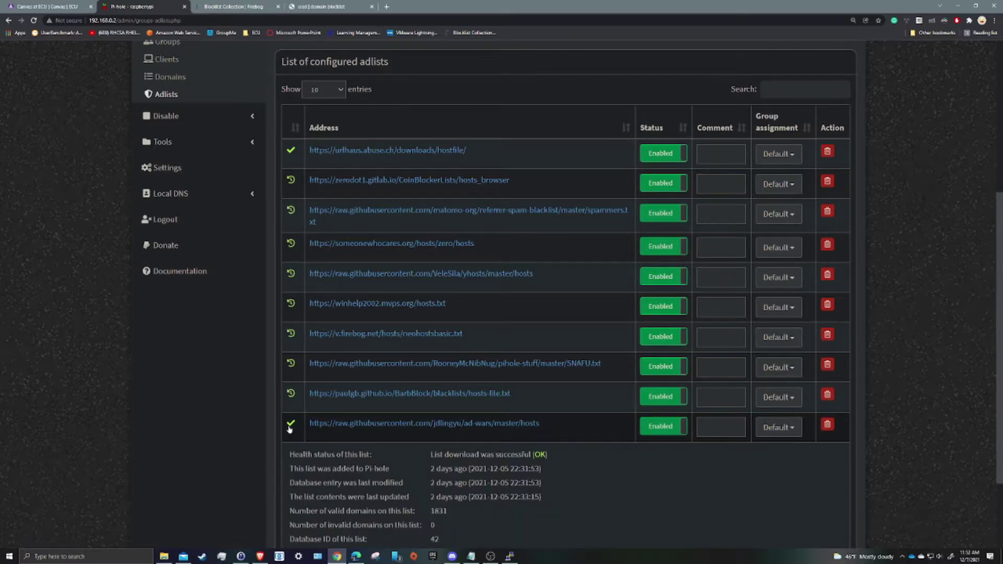
left_click(293, 397)
scroll(294, 400, "down", 5)
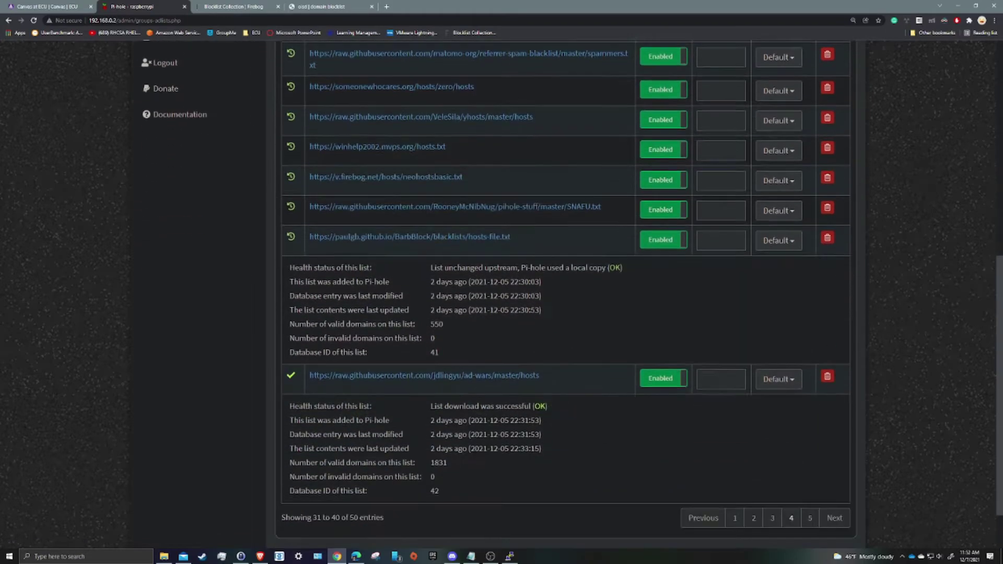
left_click(808, 390)
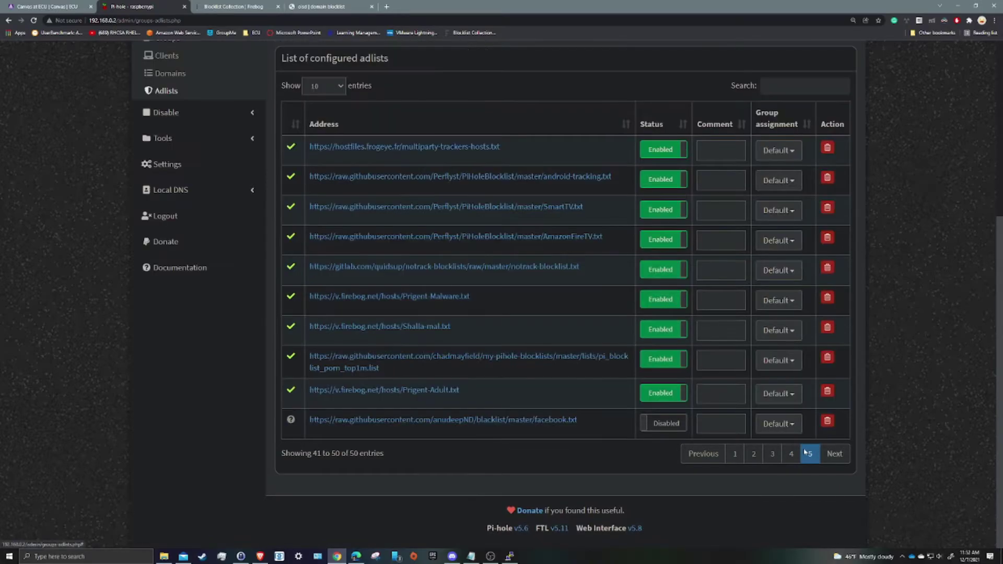
left_click(791, 453)
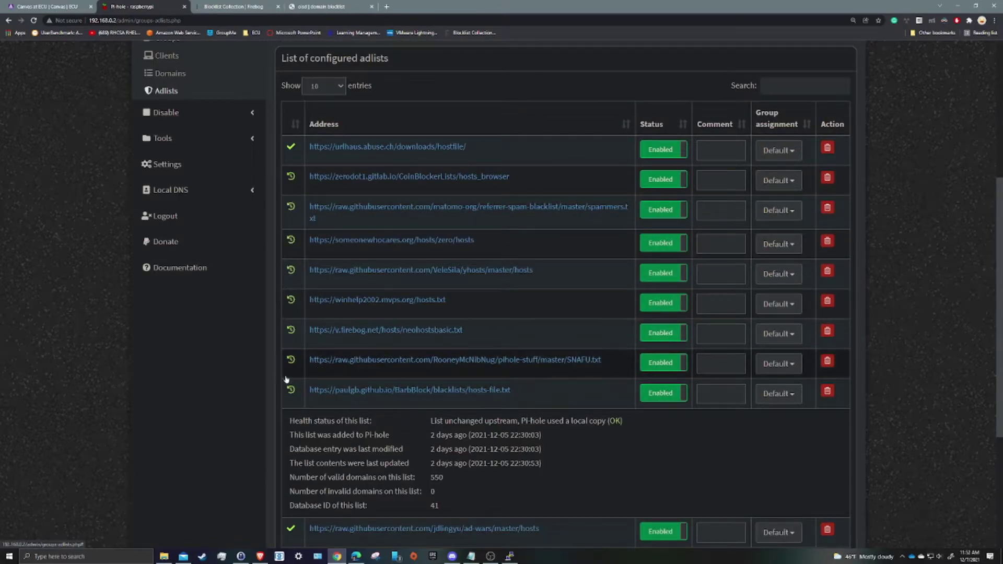
left_click(291, 389)
left_click(291, 419)
scroll(633, 416, "down", 2)
left_click(735, 453)
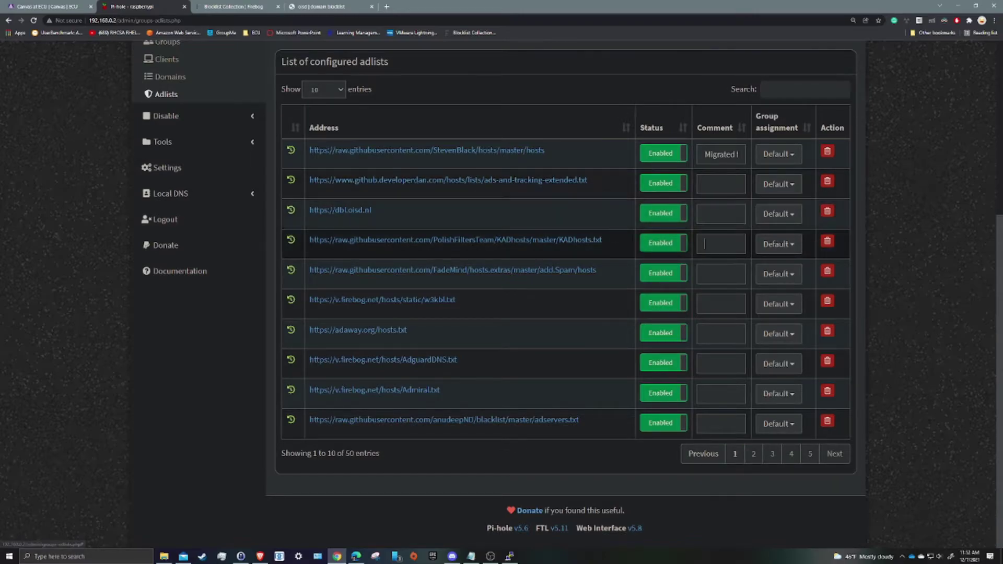
Disable KADhosts, add.Spam, adaway, w3kbl, dbl.oisd.nl, AdguardDNS, Admiral and anudeepND adlists
left_click(661, 243)
left_click(662, 273)
left_click(661, 333)
left_click(661, 303)
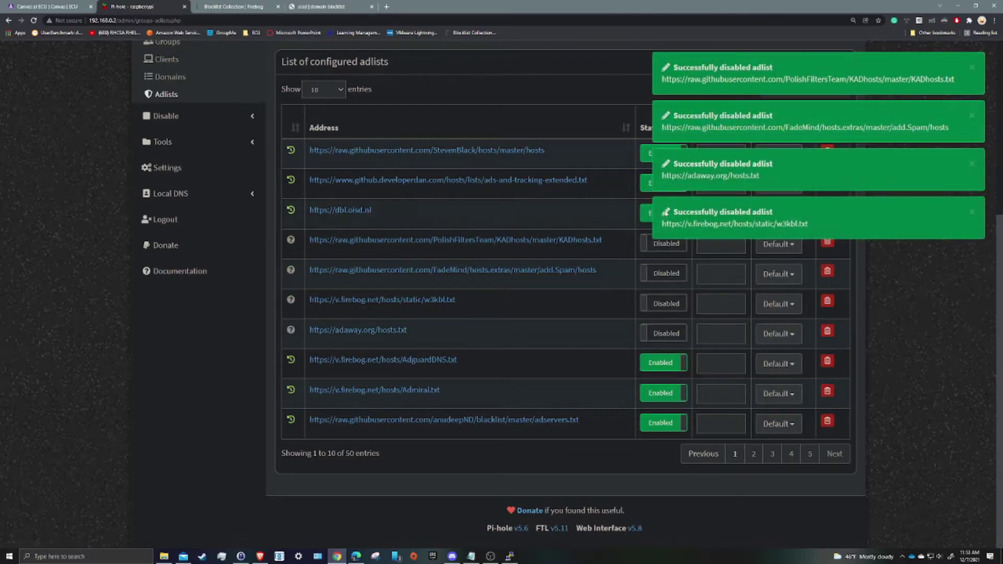
left_click(646, 213)
left_click(660, 362)
left_click(660, 393)
left_click(660, 423)
Disable adlists 11–20, including simple_ad, Easylist, Easyprivacy, WindowsSpyBlocker and frogeye trackers
left_click(755, 457)
left_click(646, 153)
left_click(646, 182)
left_click(646, 213)
left_click(646, 246)
left_click(646, 277)
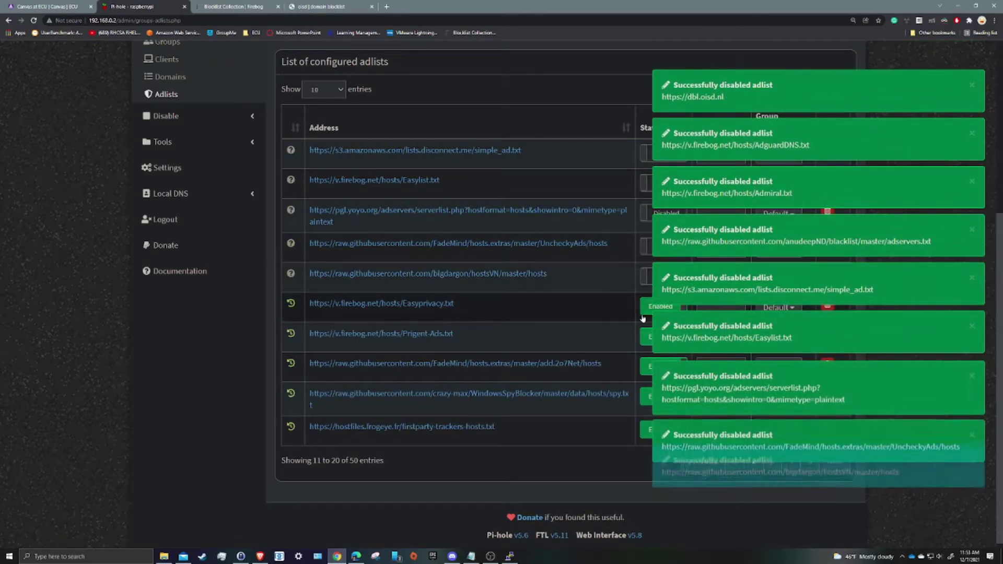
left_click(647, 307)
left_click(646, 336)
left_click(647, 397)
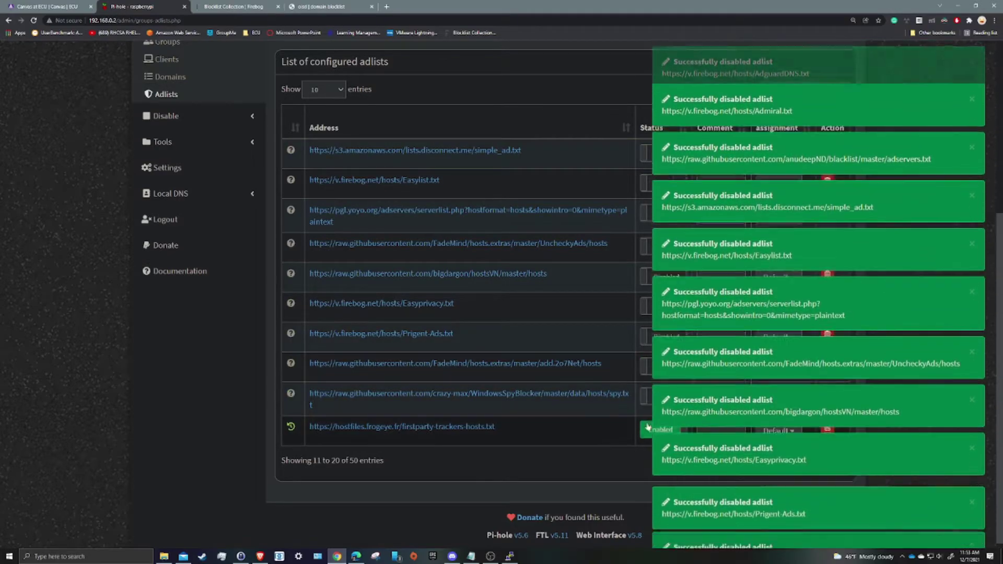
left_click(646, 429)
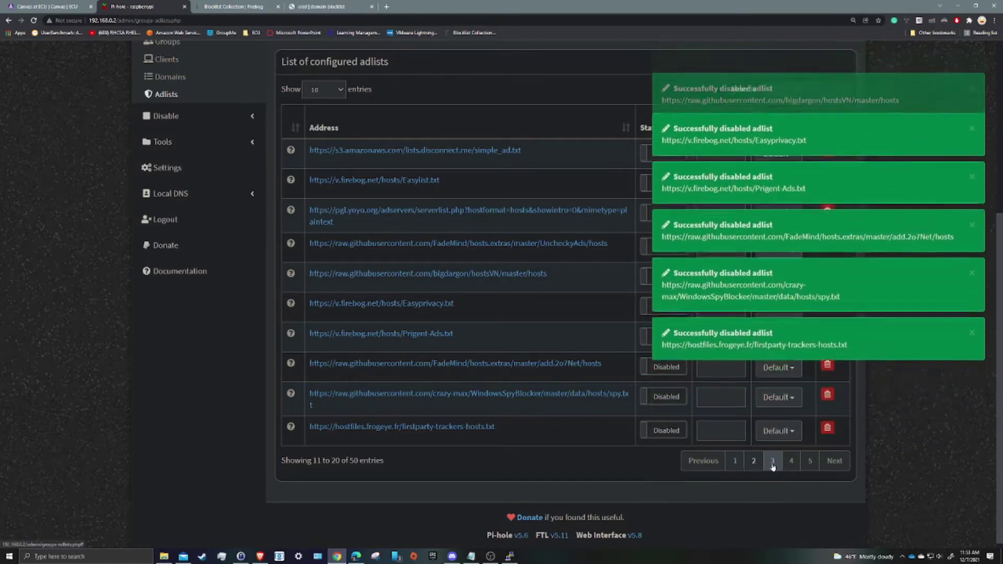
Disable adlists 21–30, such as kees1958, phishing_army and Spam404, leaving simple_malvertising enabled
left_click(772, 461)
left_click(648, 154)
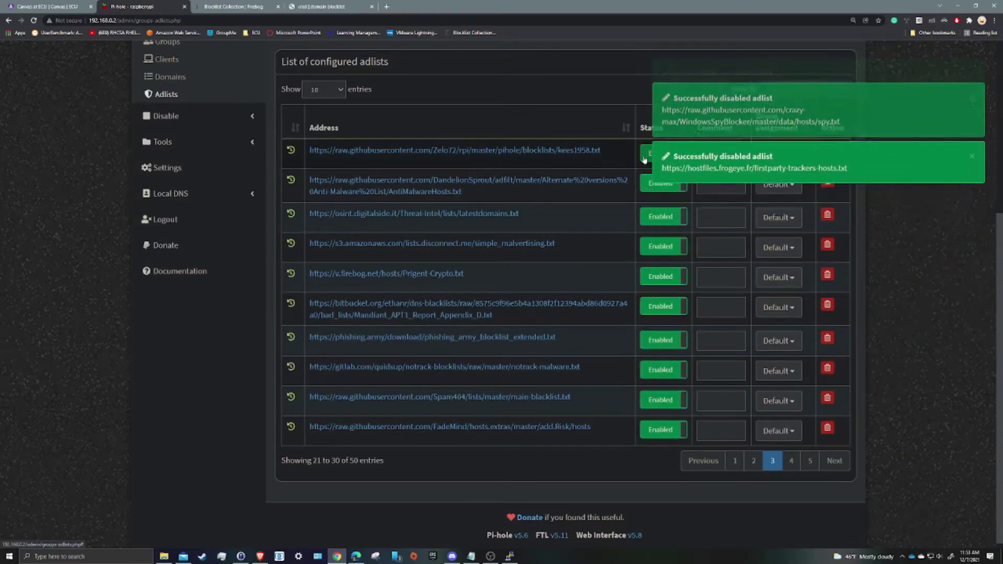
left_click(647, 183)
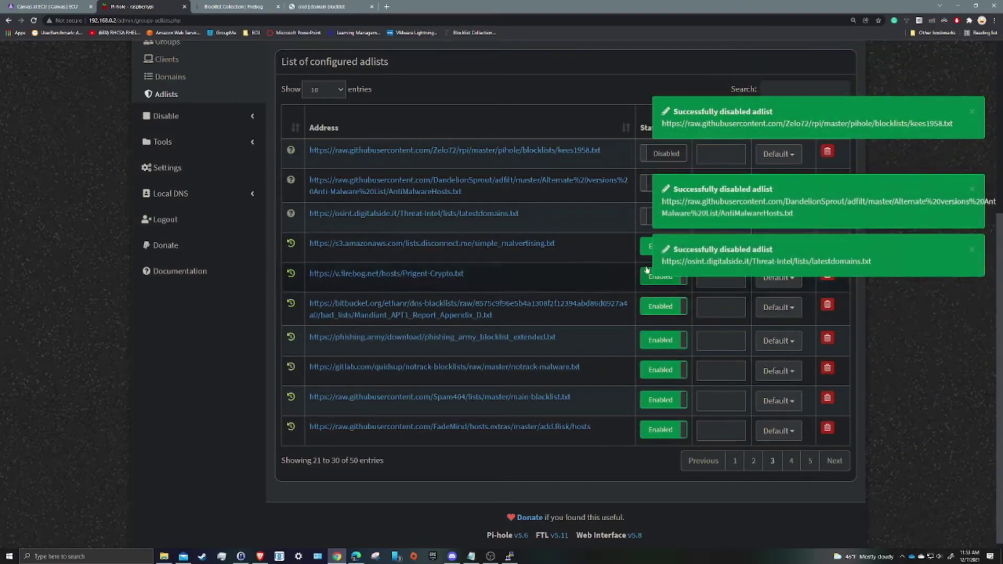
left_click(648, 254)
left_click(648, 276)
left_click(648, 307)
left_click(648, 339)
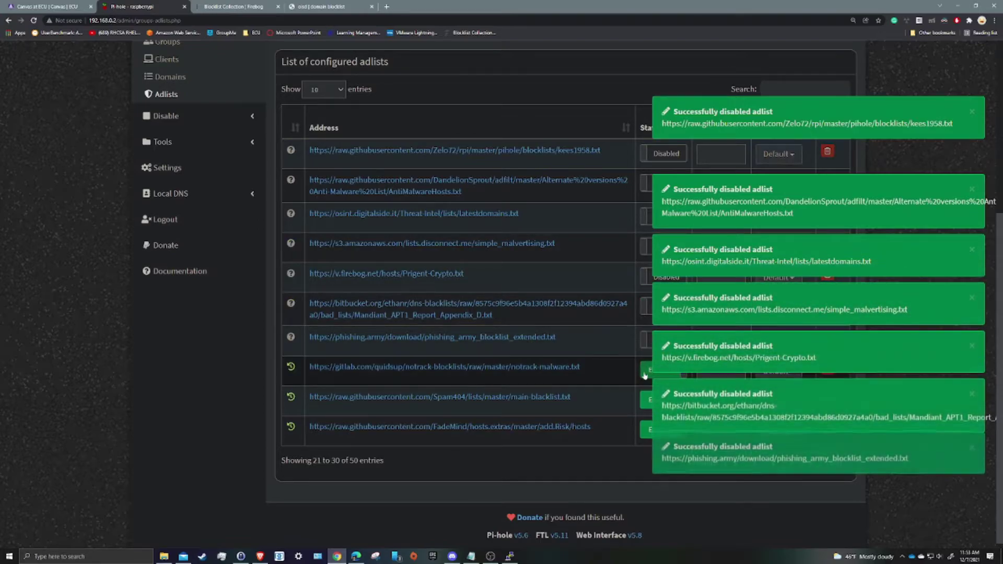
left_click(646, 377)
left_click(647, 399)
left_click(646, 429)
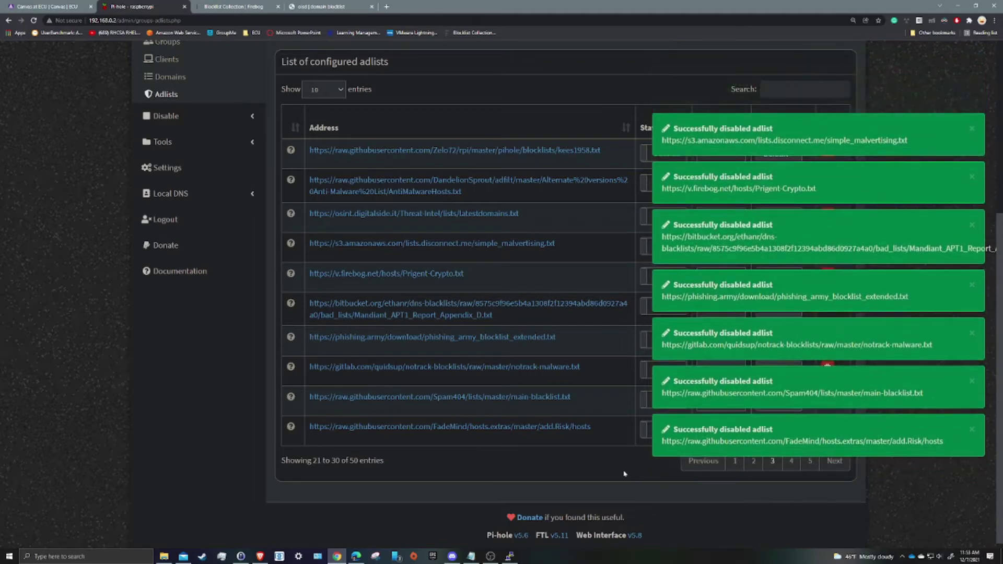
left_click(650, 246)
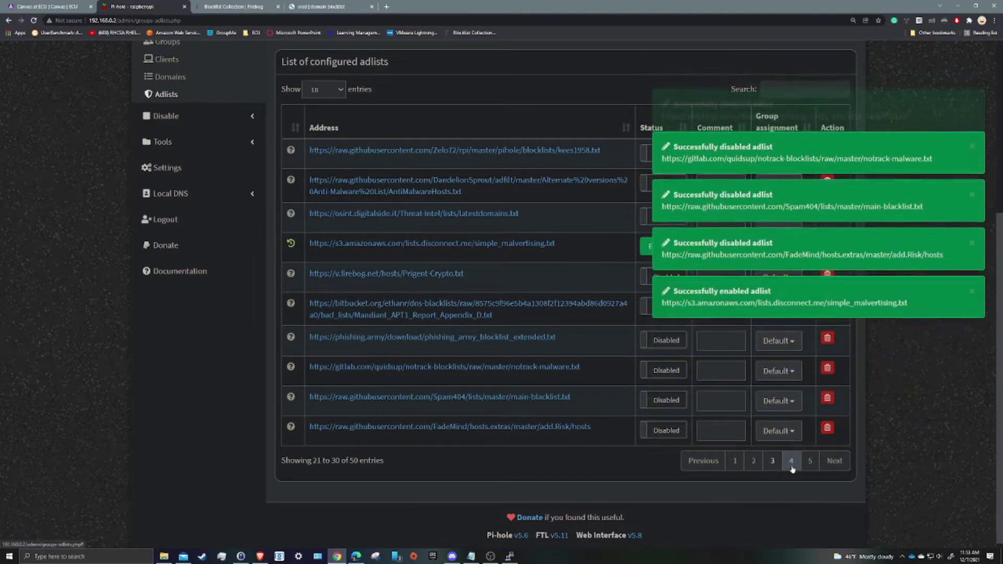
Disable adlists 31–40, from urlhaus and zerodot1 through neohostsbasic and SNAFU
left_click(791, 462)
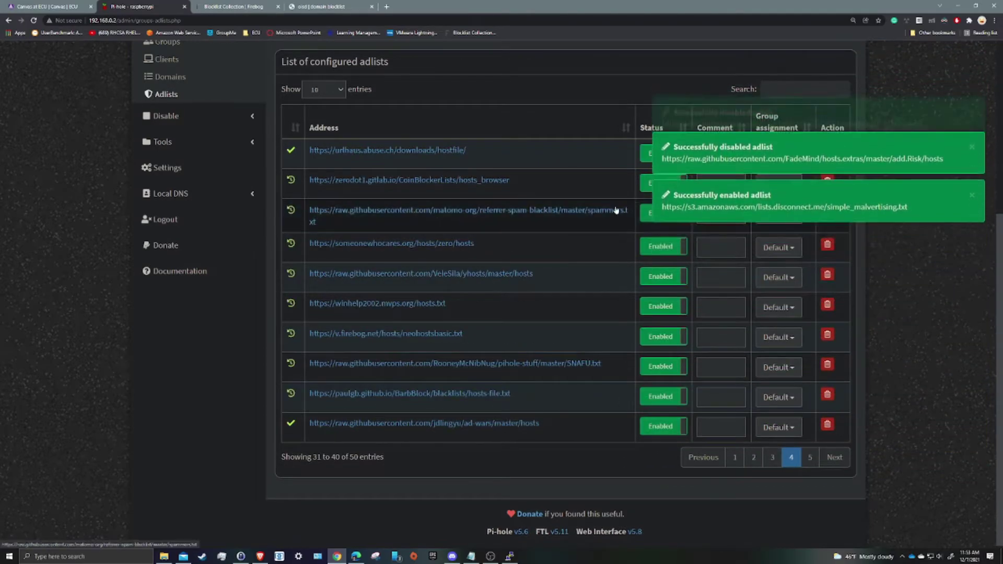
left_click(646, 154)
left_click(648, 183)
left_click(647, 213)
left_click(649, 246)
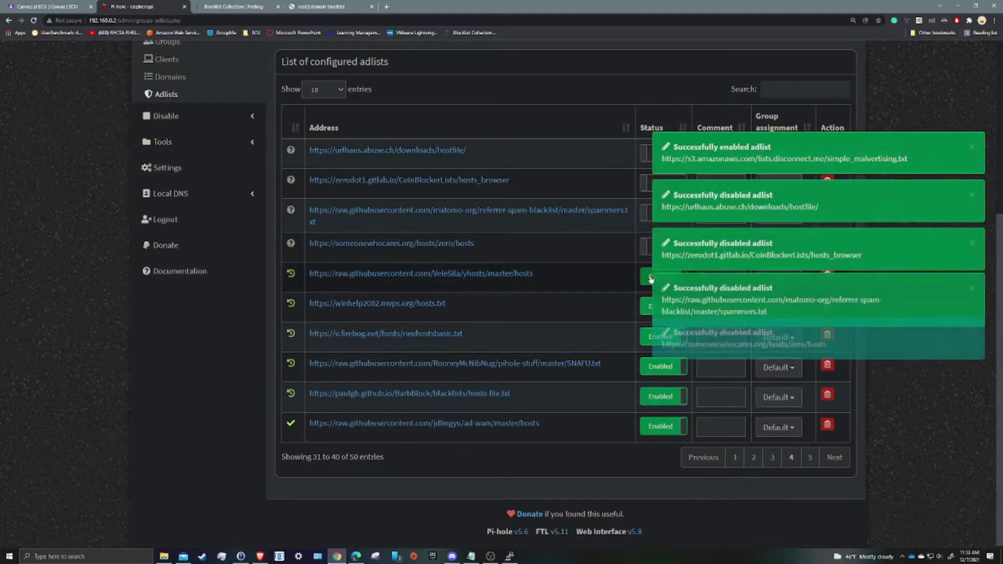
left_click(650, 277)
left_click(650, 306)
left_click(649, 336)
left_click(650, 367)
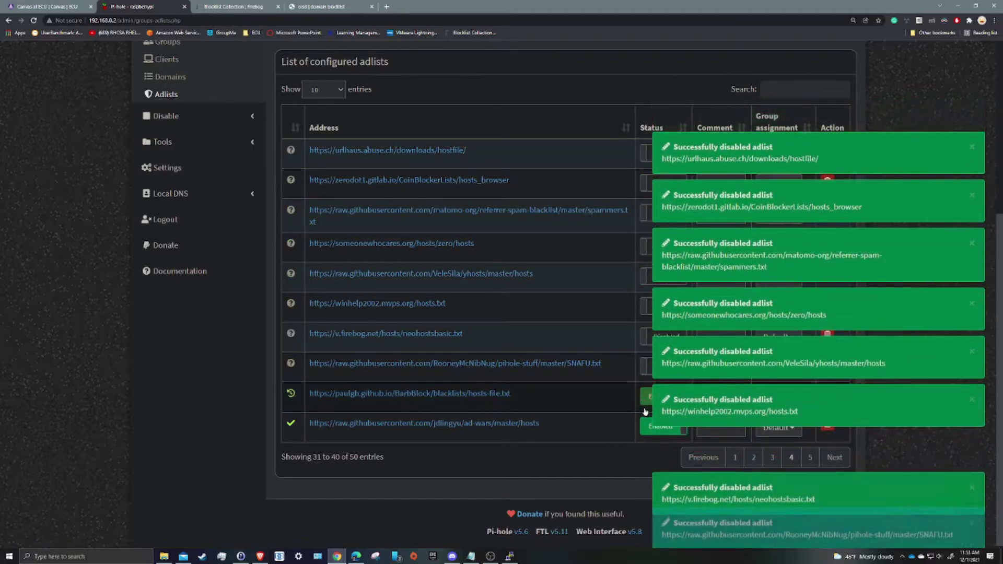
Scroll through the Firebog recommended blocklists, then return to the Pi-hole adlist table
left_click(233, 7)
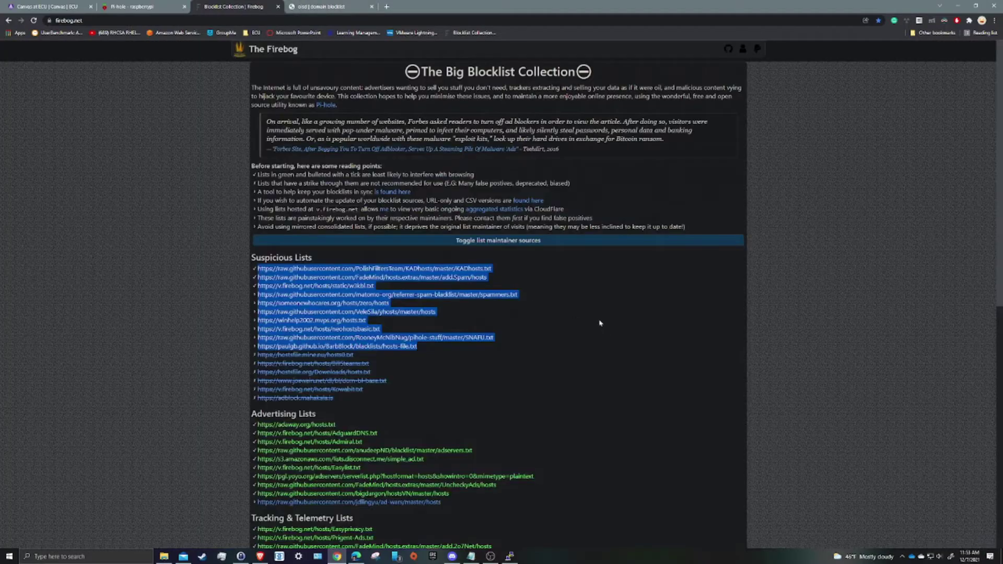
scroll(440, 291, "down", 3)
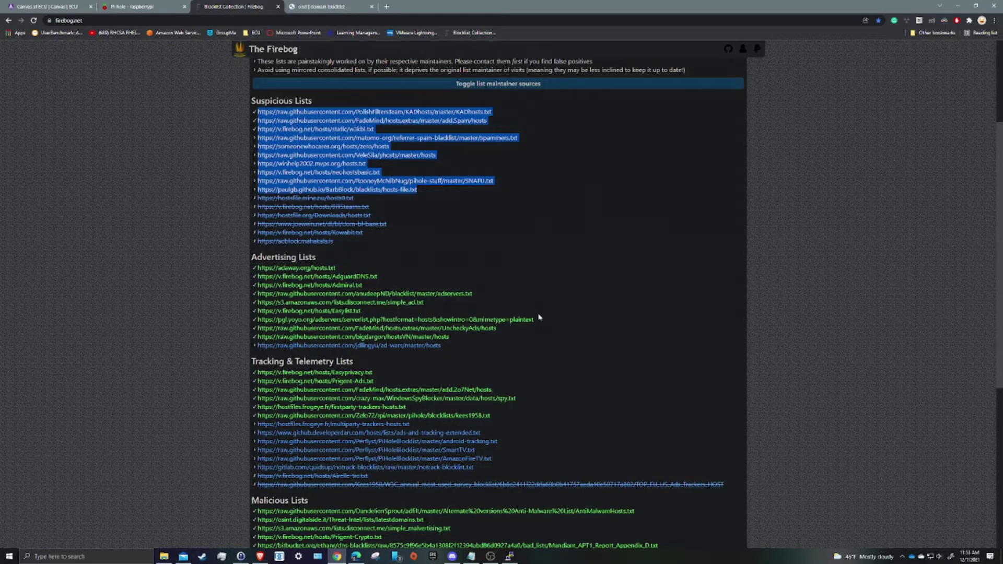
left_click(167, 6)
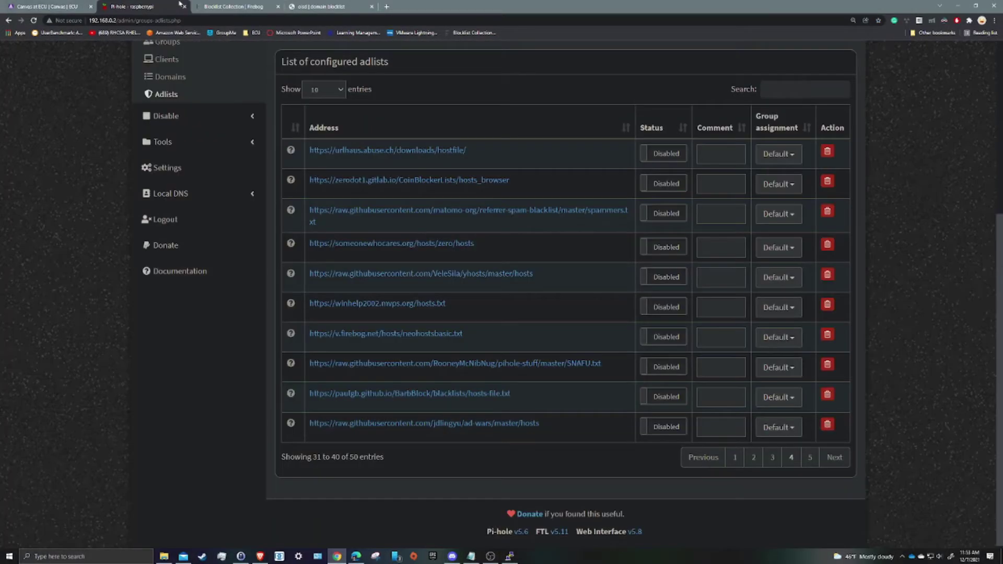
Disable adlists 41–50, from multiparty-trackers-hosts through Prigent-Adult
left_click(810, 457)
left_click(659, 153)
left_click(660, 183)
left_click(659, 213)
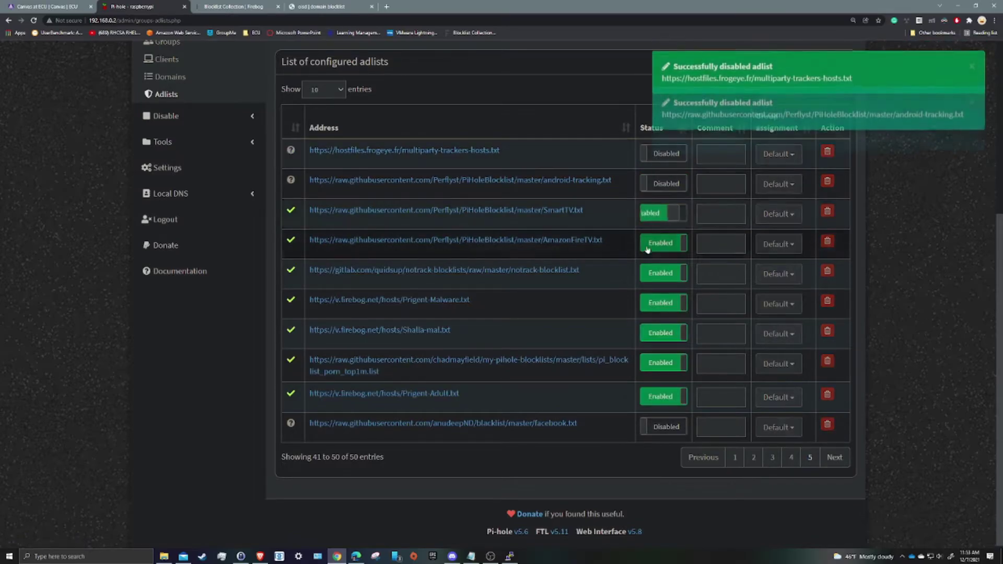
left_click(660, 243)
left_click(659, 273)
left_click(659, 303)
left_click(659, 333)
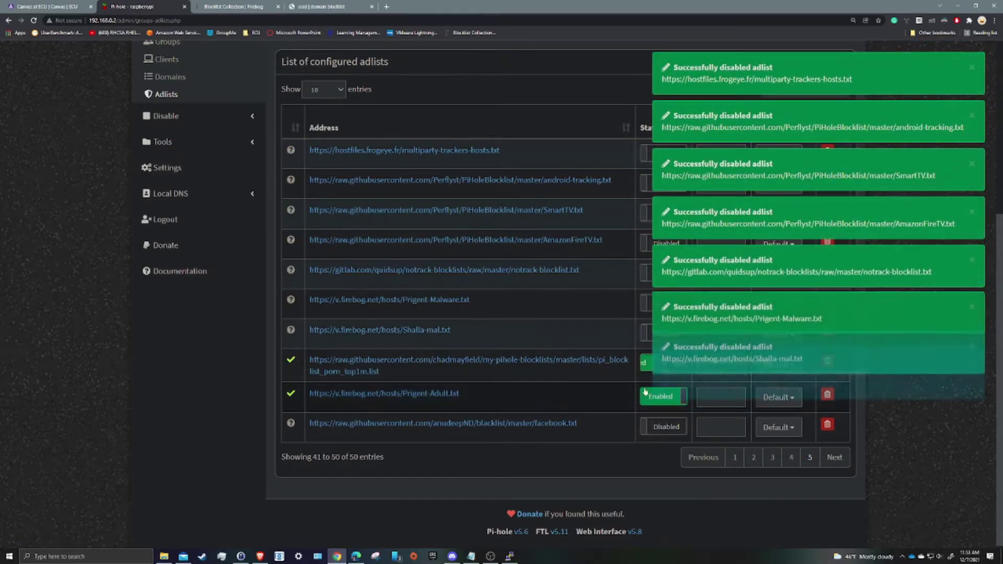
left_click(660, 363)
left_click(660, 397)
scroll(440, 371, "up", 5)
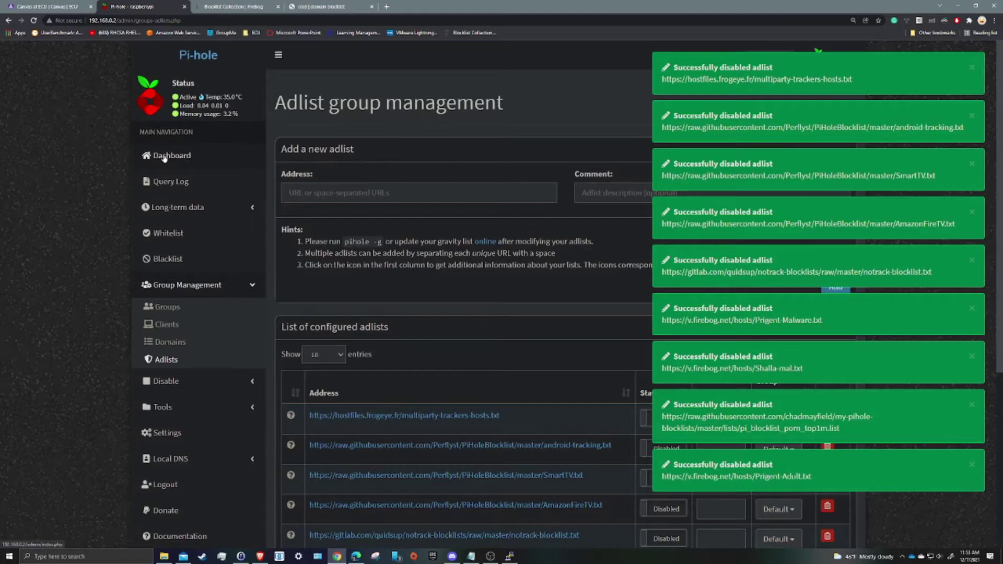
Run Update Gravity and review the log showing 510,699 domains (499,707 unique)
left_click(164, 156)
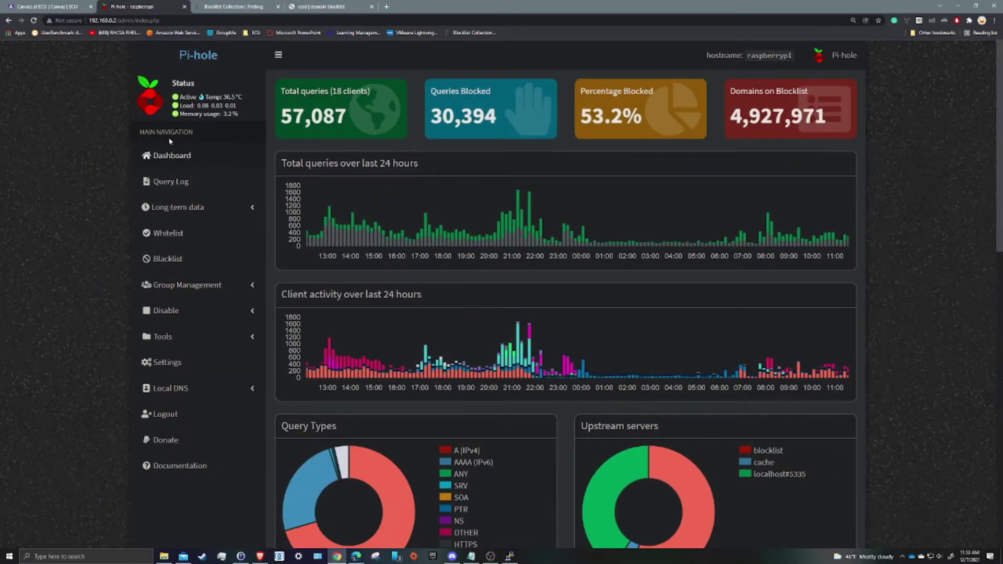
left_click(206, 285)
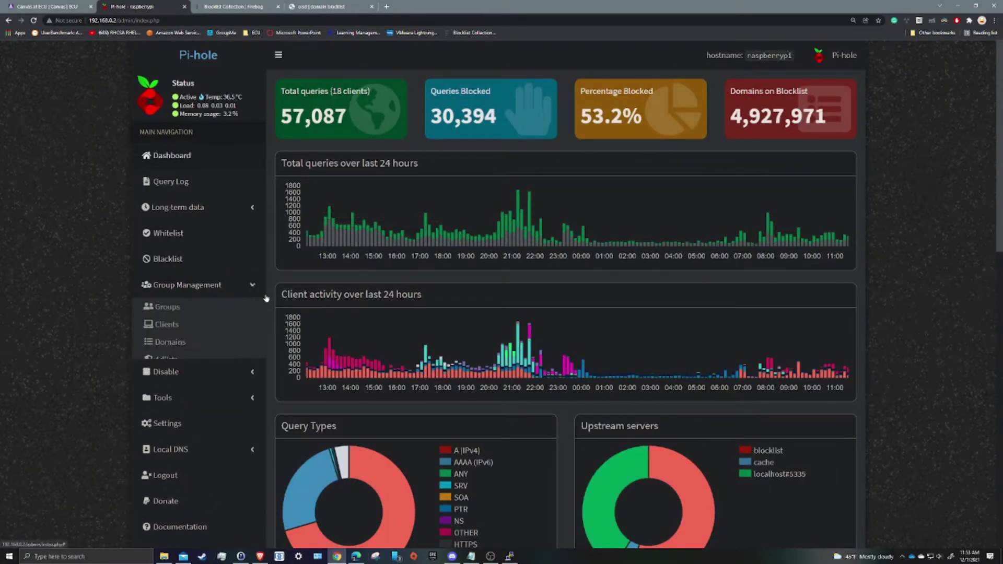
left_click(198, 212)
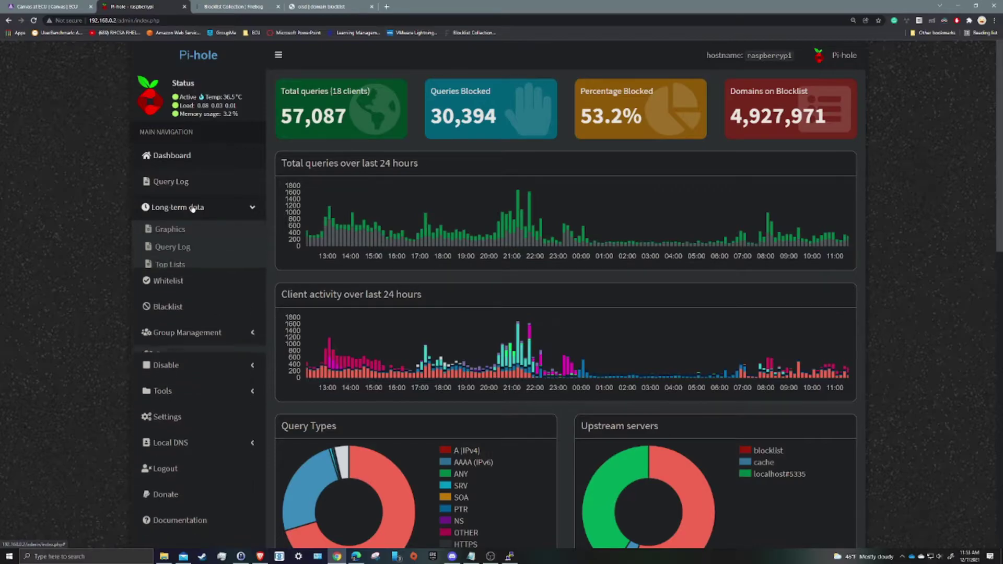
left_click(214, 370)
left_click(208, 431)
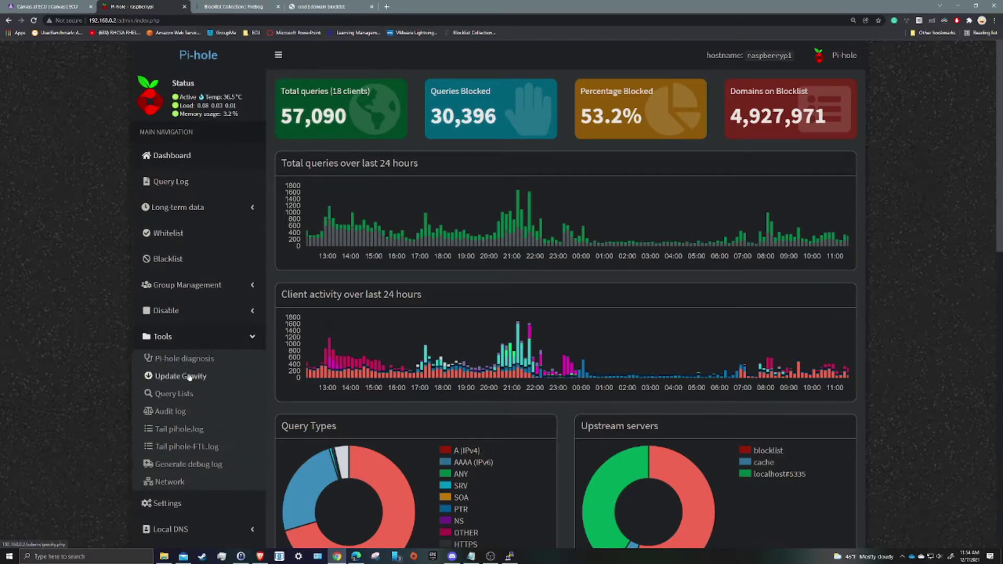
left_click(197, 376)
left_click(533, 159)
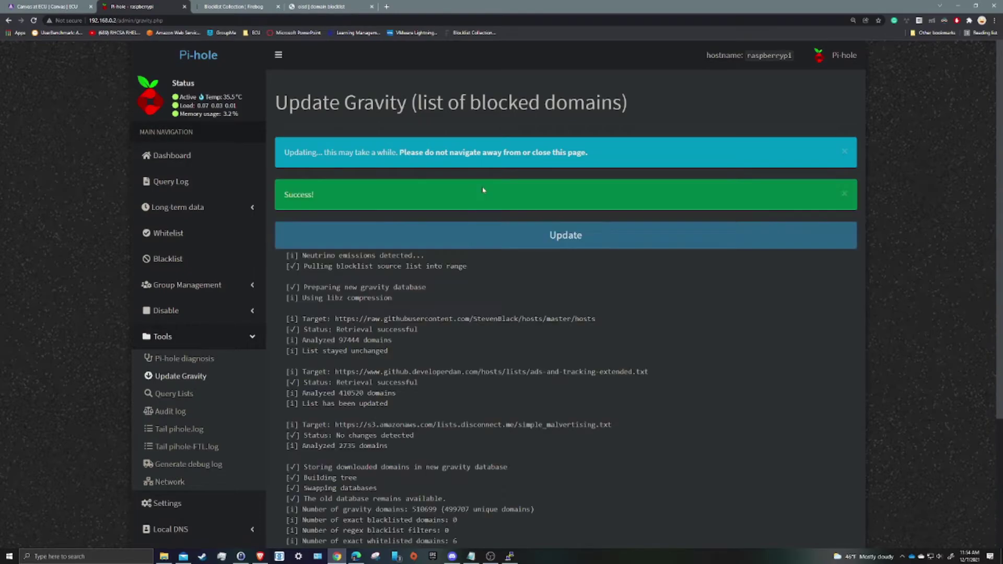
scroll(483, 190, "down", 3)
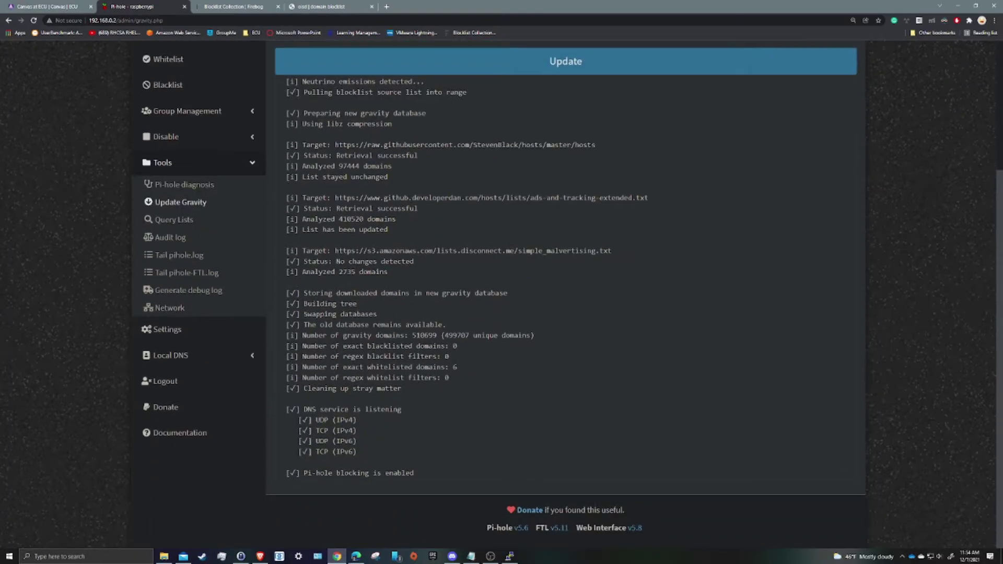
scroll(442, 270, "up", 3)
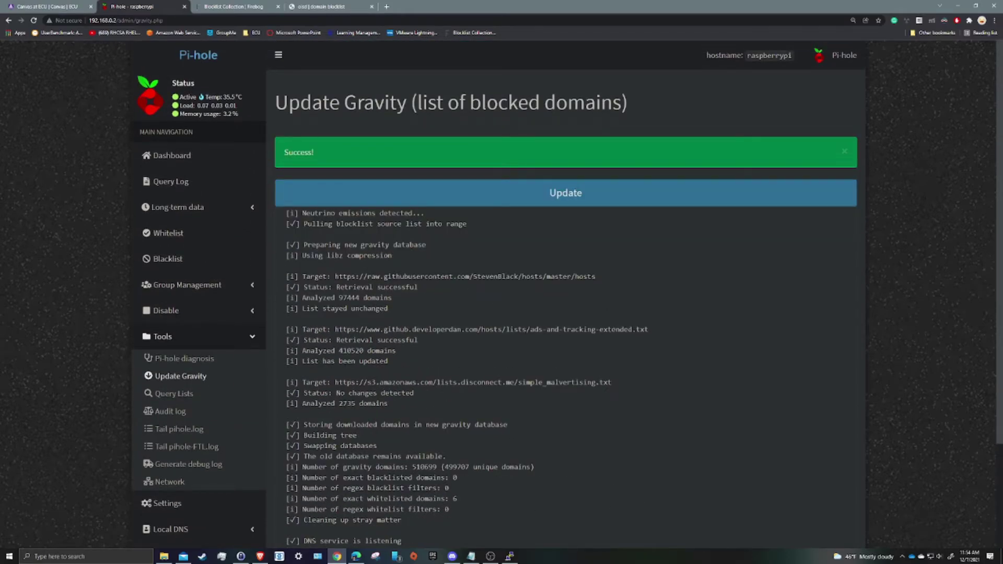
Check the dashboard's 499,707 blocklist domains and review the Top Permitted and Top Blocked Domains tables
left_click(190, 155)
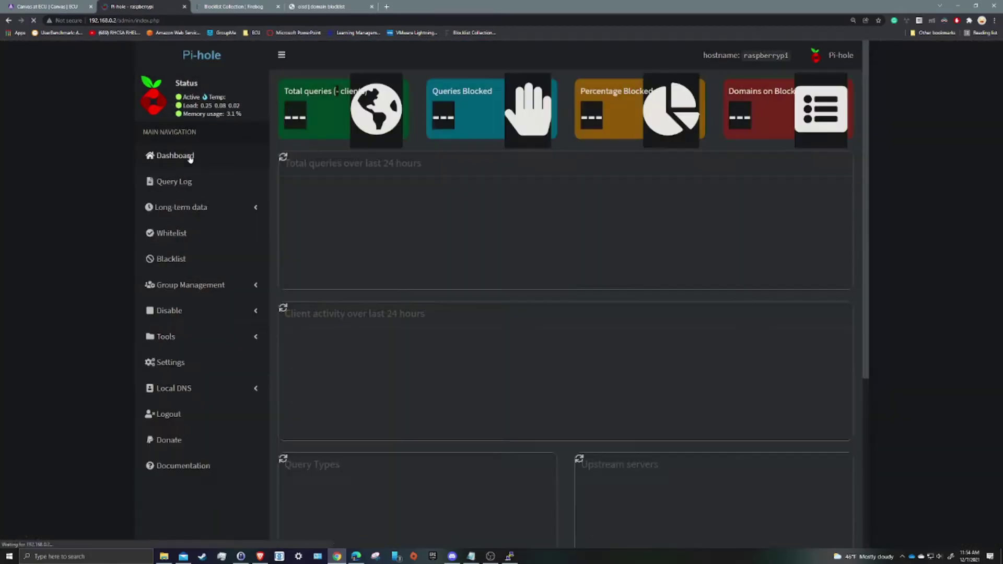
mouse_move(762, 119)
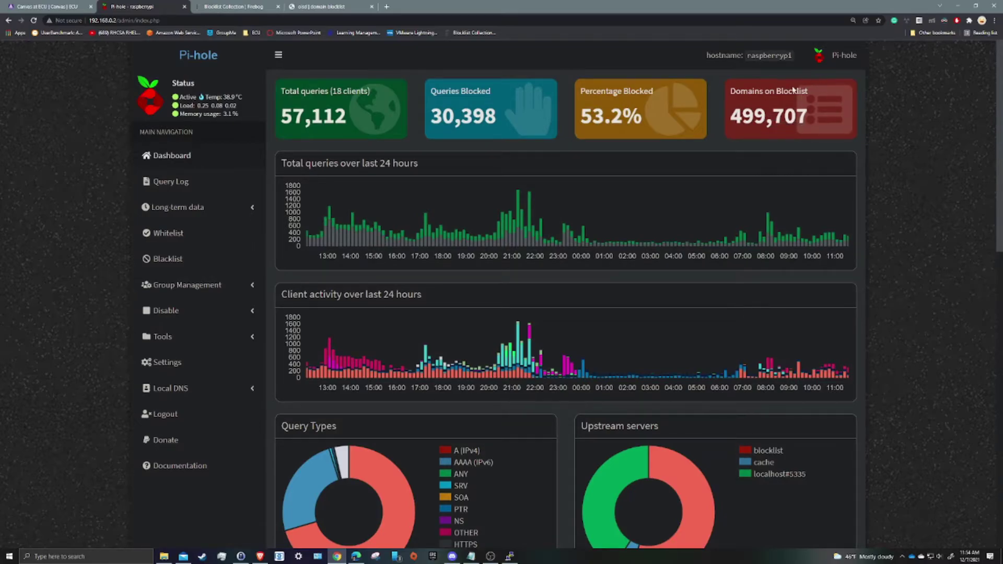
scroll(835, 157, "down", 5)
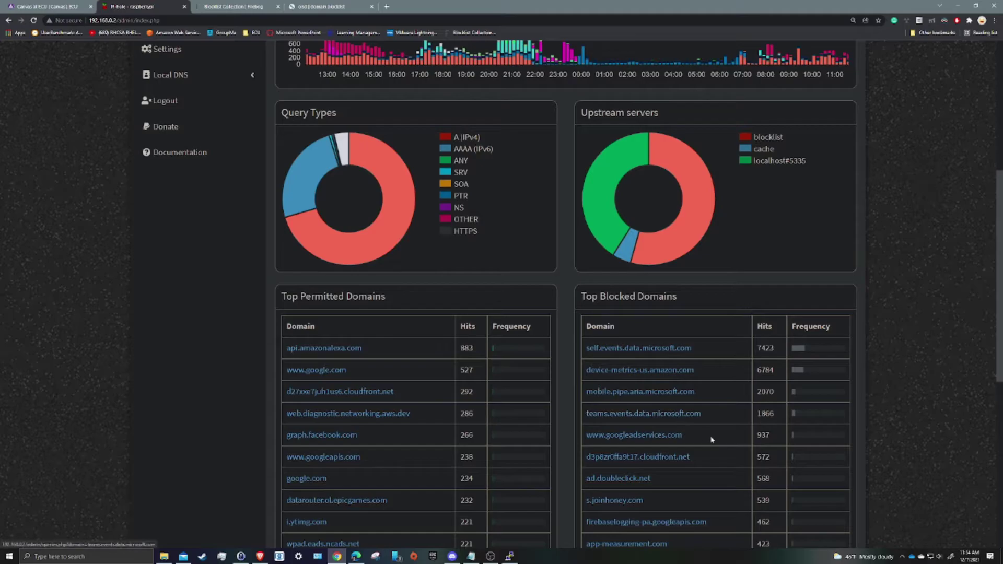
scroll(643, 418, "down", 2)
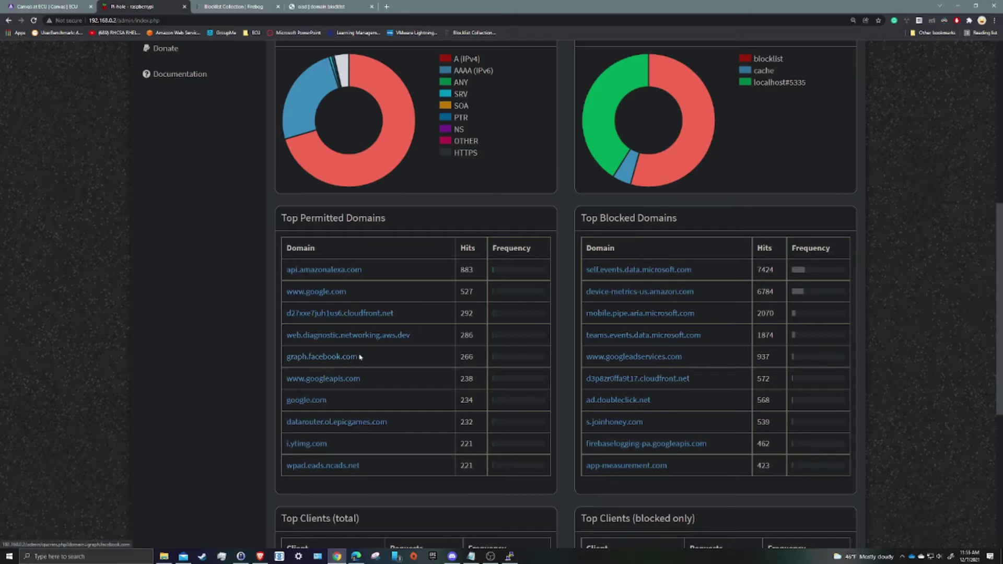
scroll(359, 357, "up", 3)
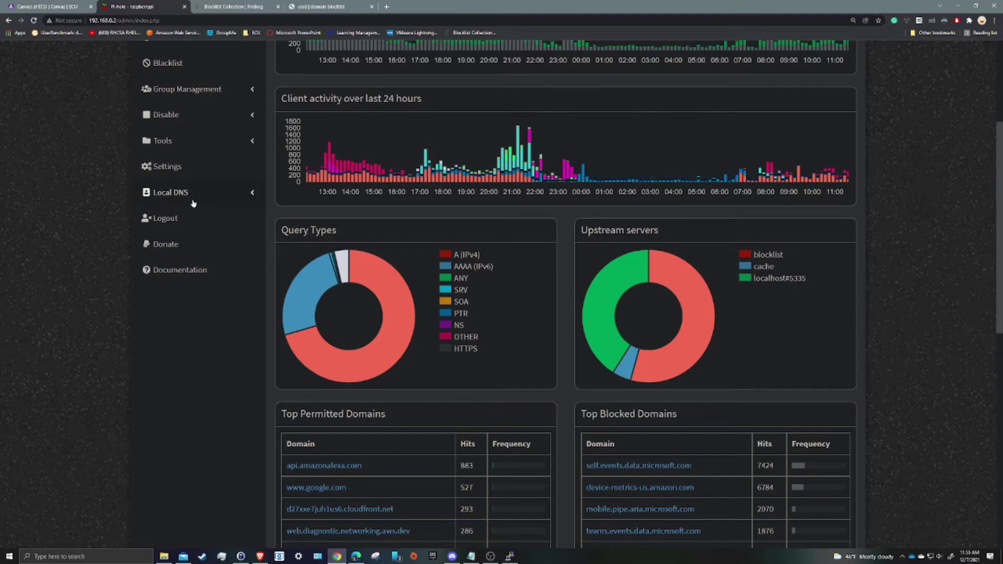
left_click(173, 193)
scroll(196, 192, "up", 1)
left_click(194, 189)
left_click(163, 347)
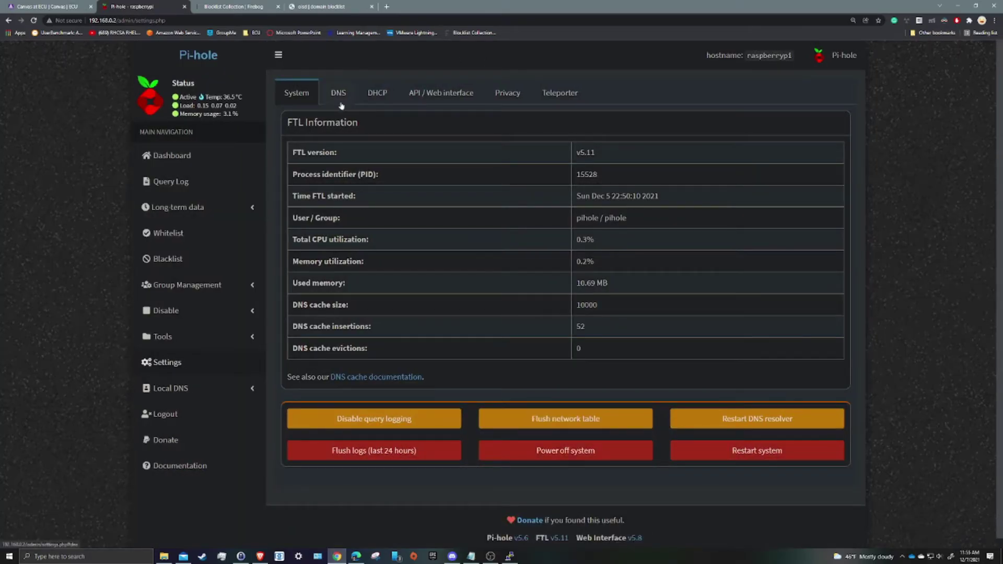
left_click(341, 104)
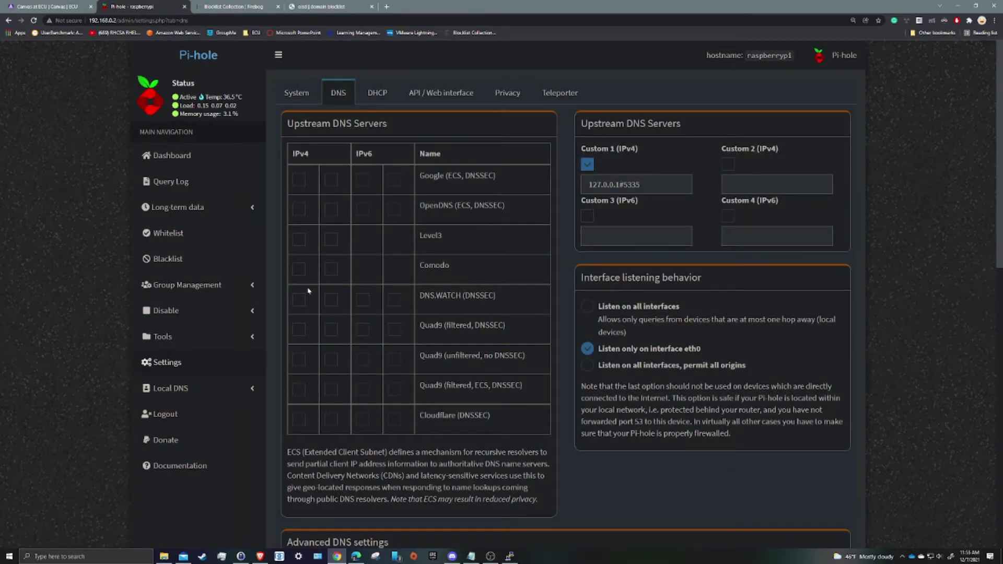
left_click(298, 179)
left_click(298, 179)
Review the dashboard stat tiles, charts and top tables showing 53.2% of queries blocked
left_click(190, 164)
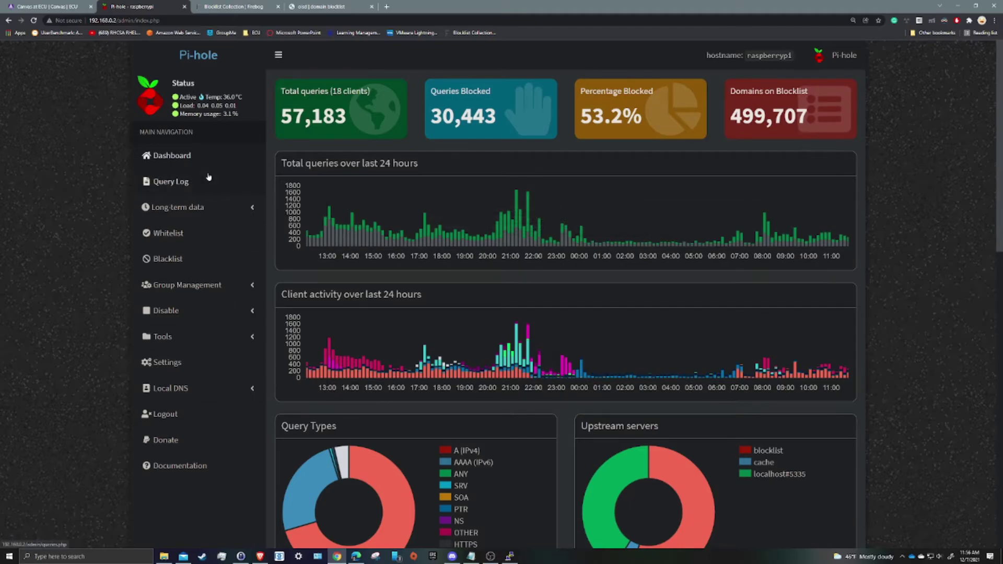
scroll(208, 177, "down", 12)
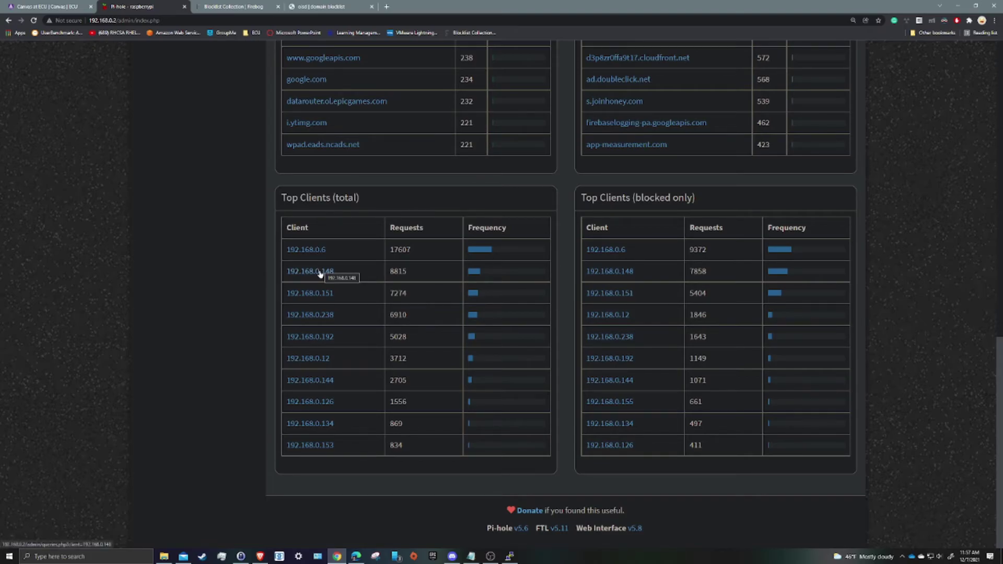
scroll(320, 273, "up", 3)
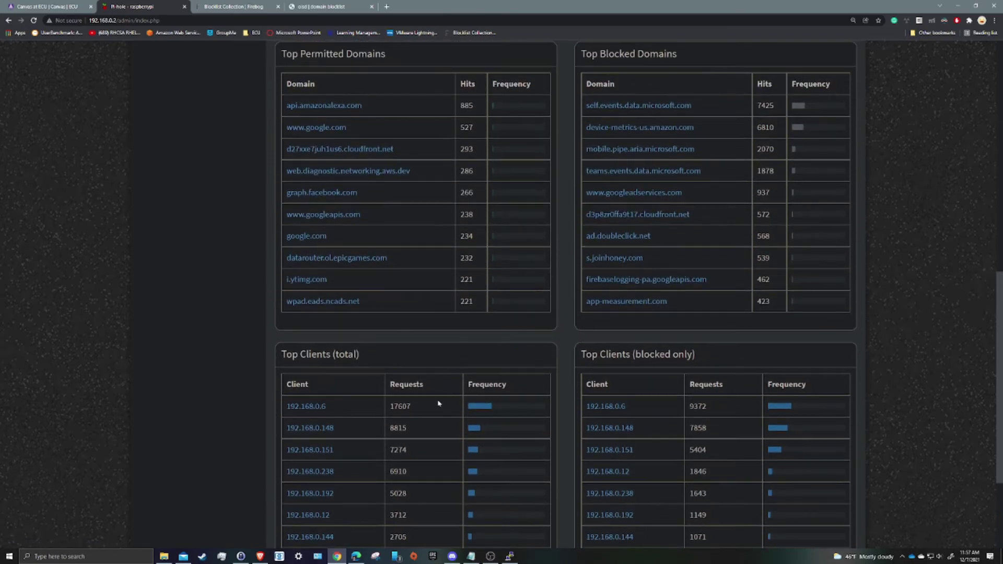
scroll(438, 403, "up", 12)
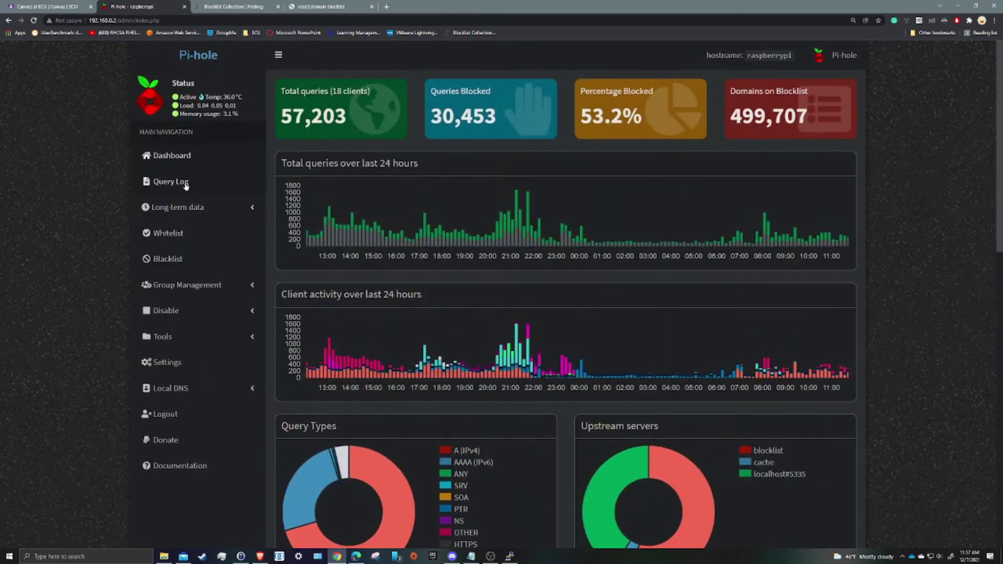
Browse the Query Log of recent queries
left_click(185, 182)
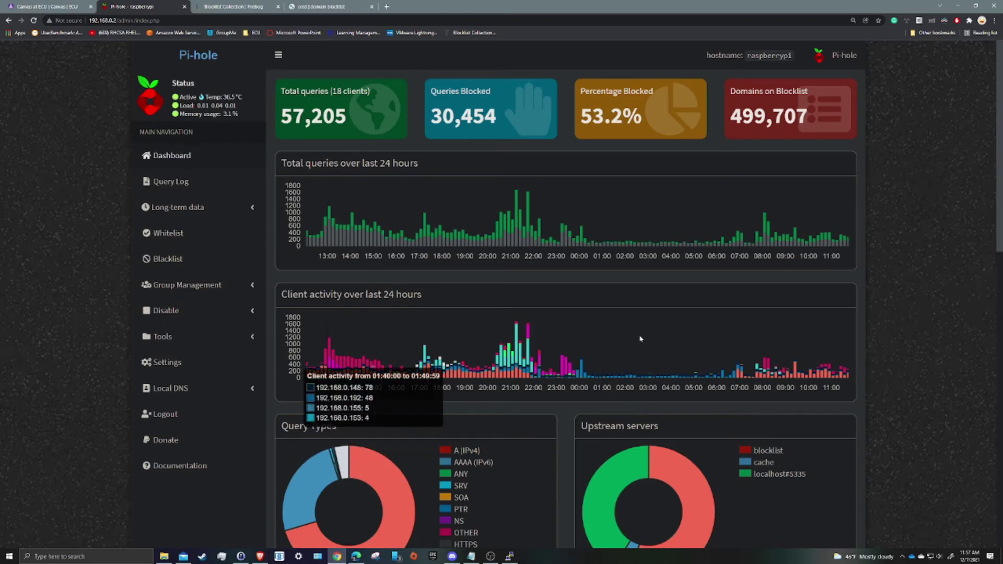
scroll(644, 335, "down", 5)
scroll(764, 249, "down", 8)
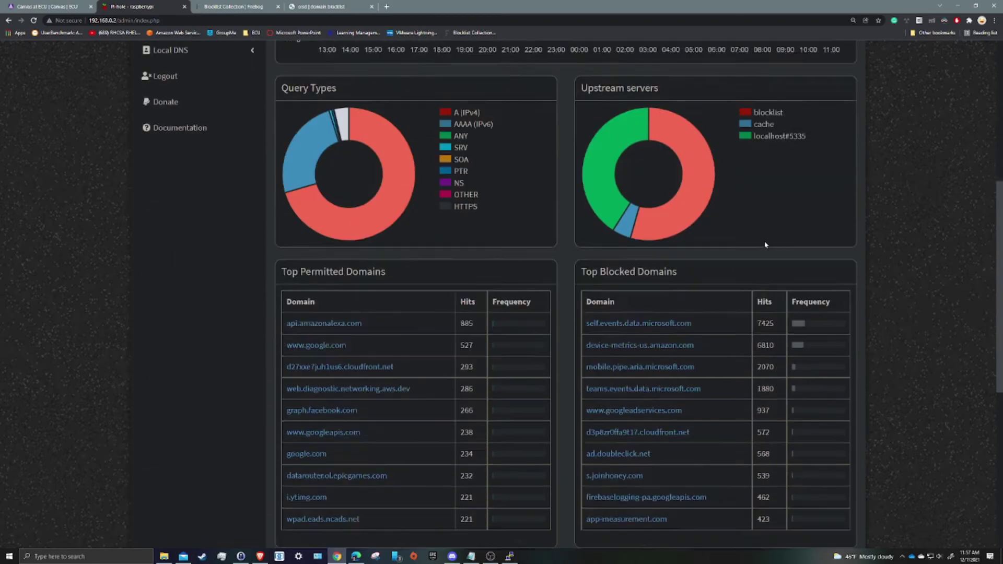
scroll(765, 244, "up", 13)
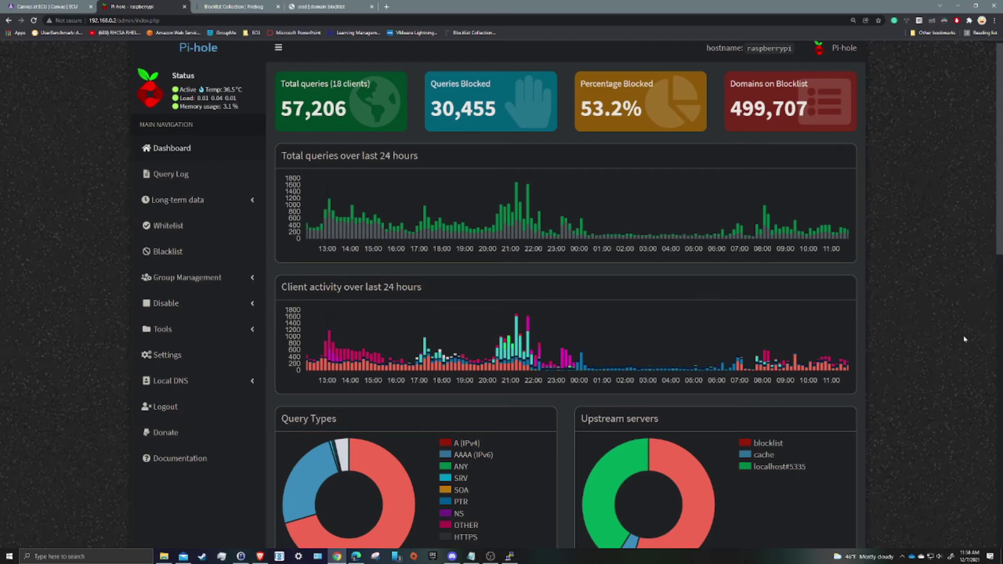
Show the live pihole.log output via Tools > Tail pihole.log
left_click(957, 21)
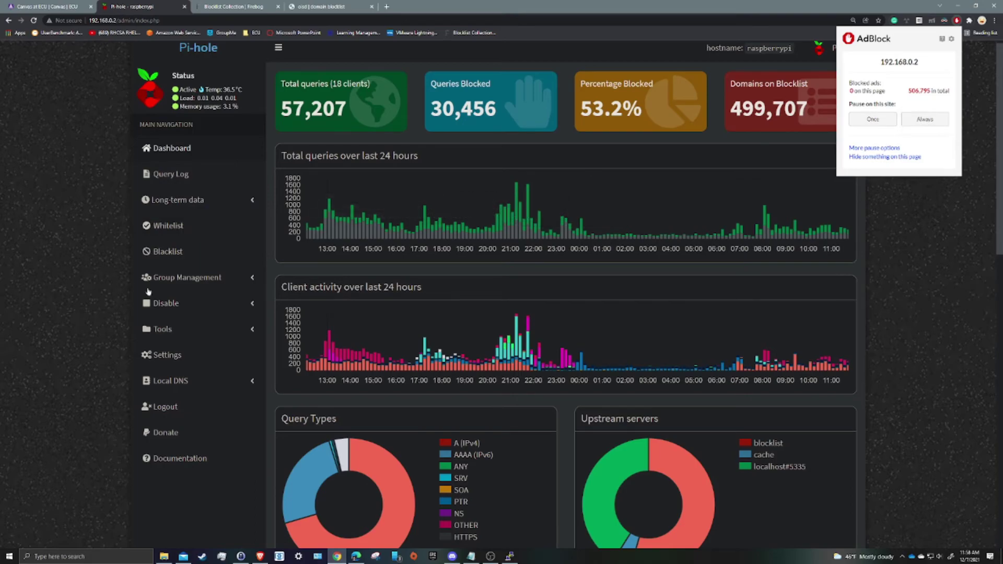
left_click(219, 330)
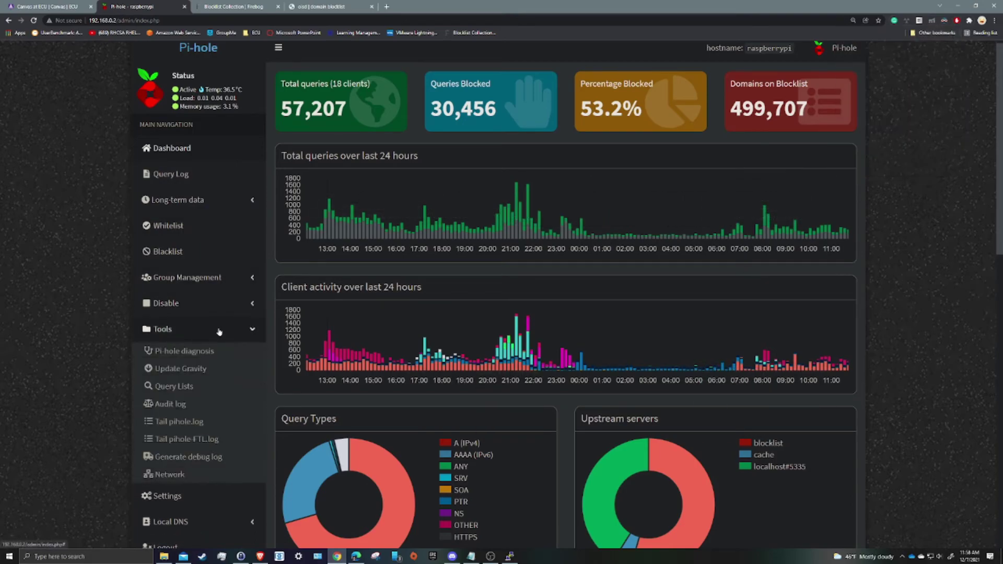
left_click(178, 421)
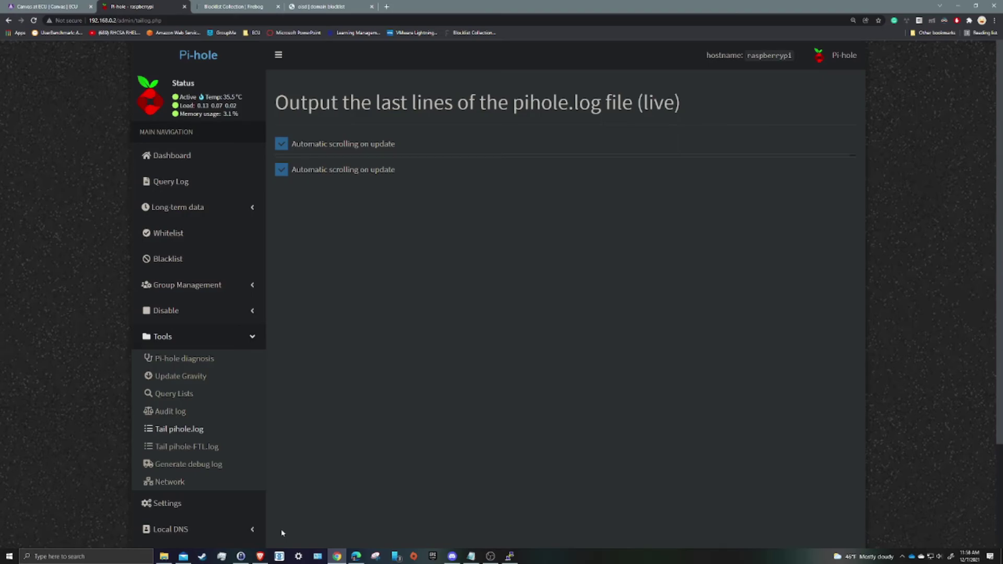
Load msn.com in the oisd tab, then return to the live pihole.log view
left_click(335, 6)
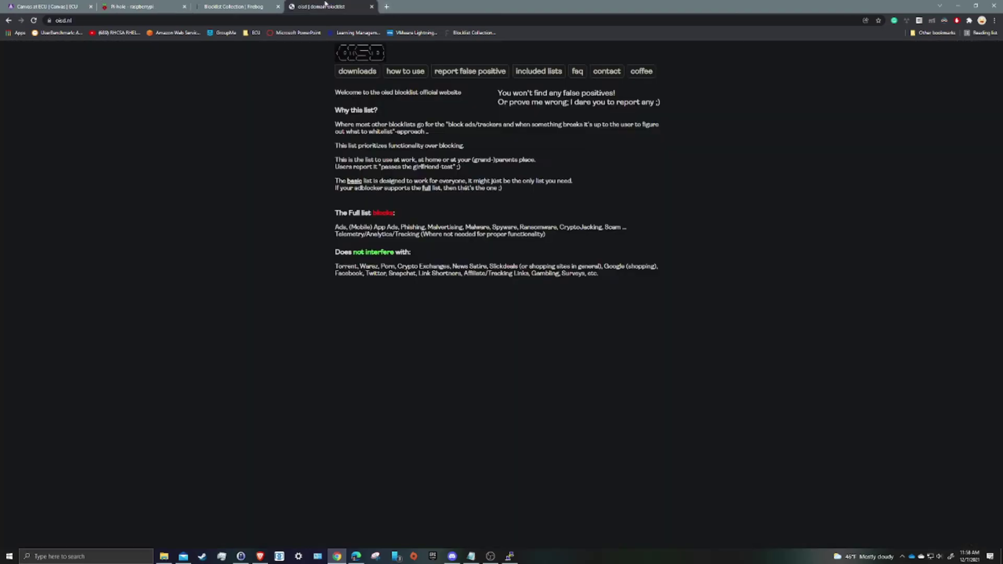
left_click(47, 7)
left_click(123, 4)
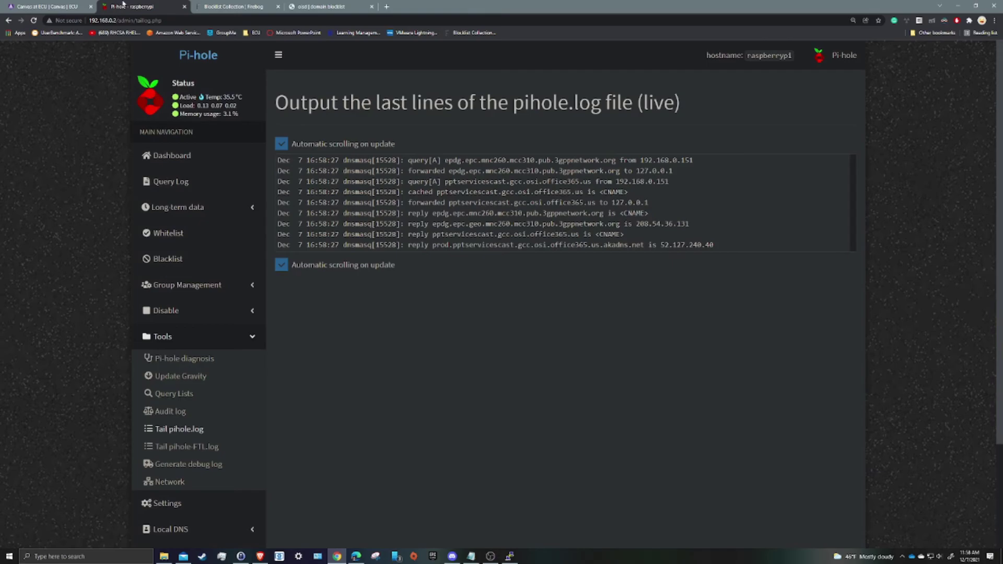
left_click(313, 6)
key("ctrl+l")
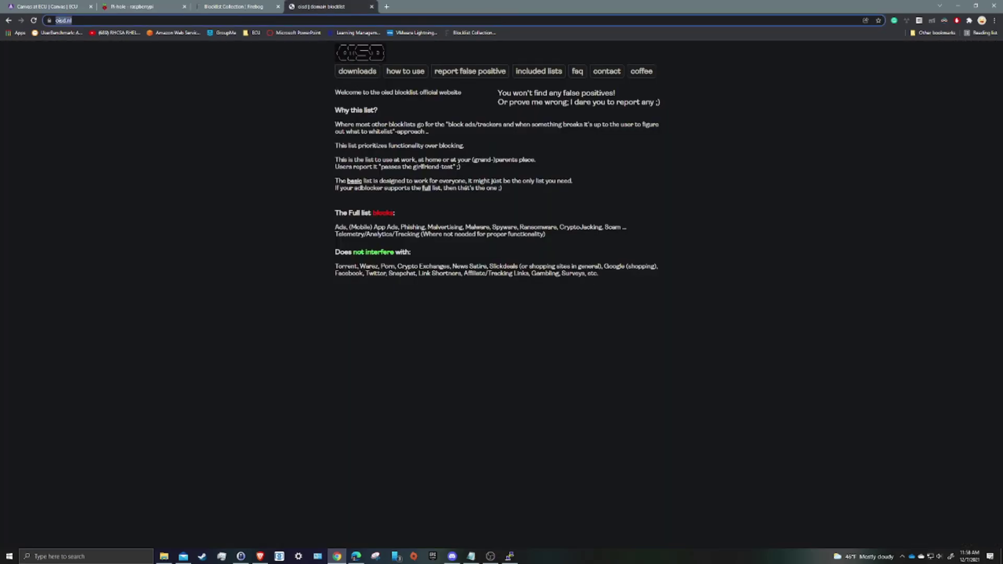
type("msn.com")
key("Return")
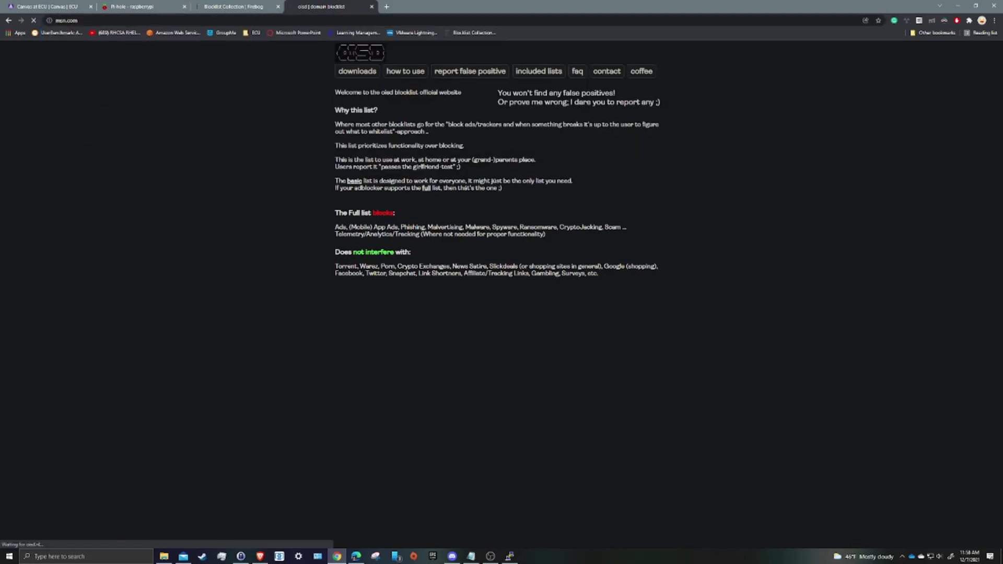
key("ctrl+2")
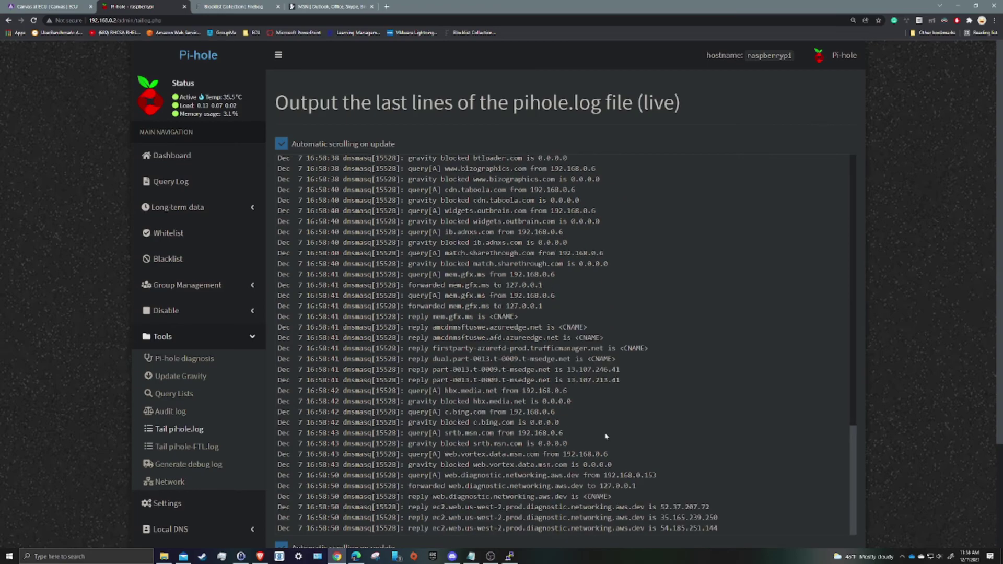
Always pause AdBlock on msn.com and reload the MSN page
left_click(345, 6)
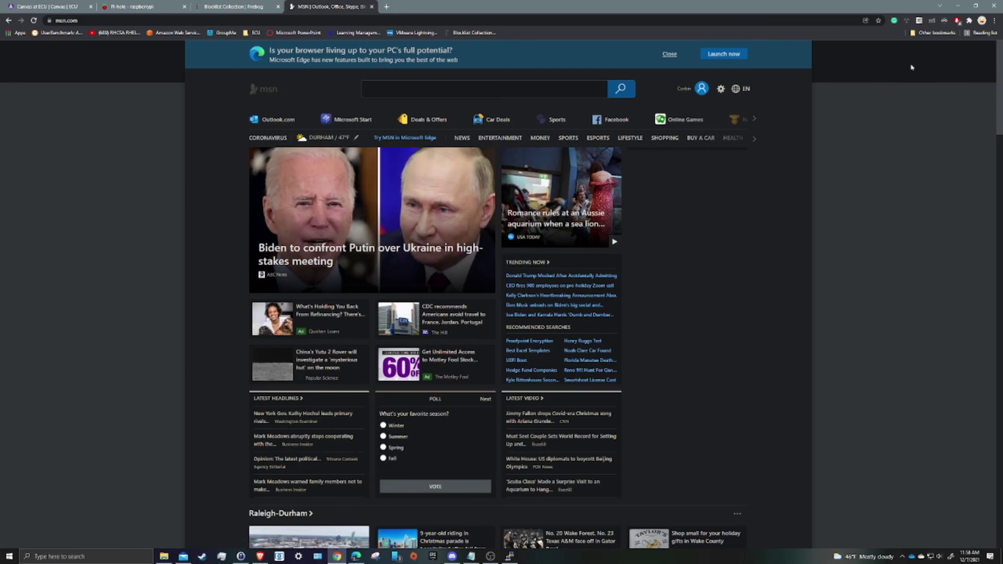
left_click(961, 20)
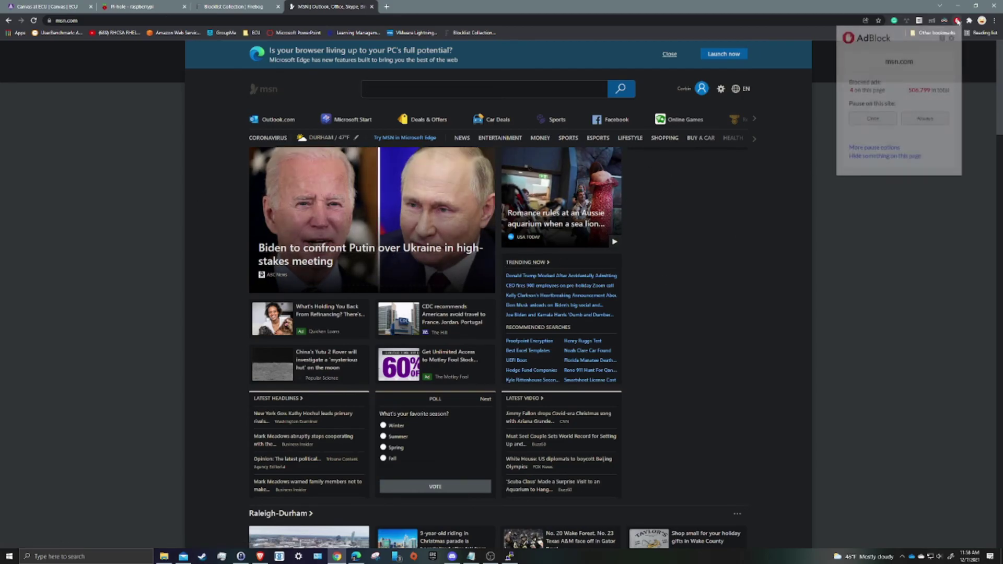
left_click(940, 122)
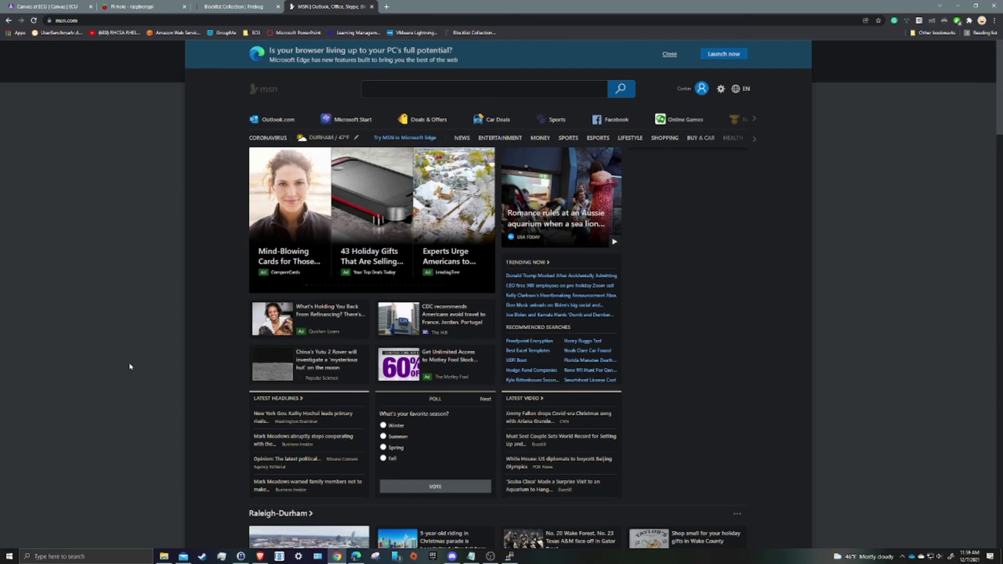
key("F5")
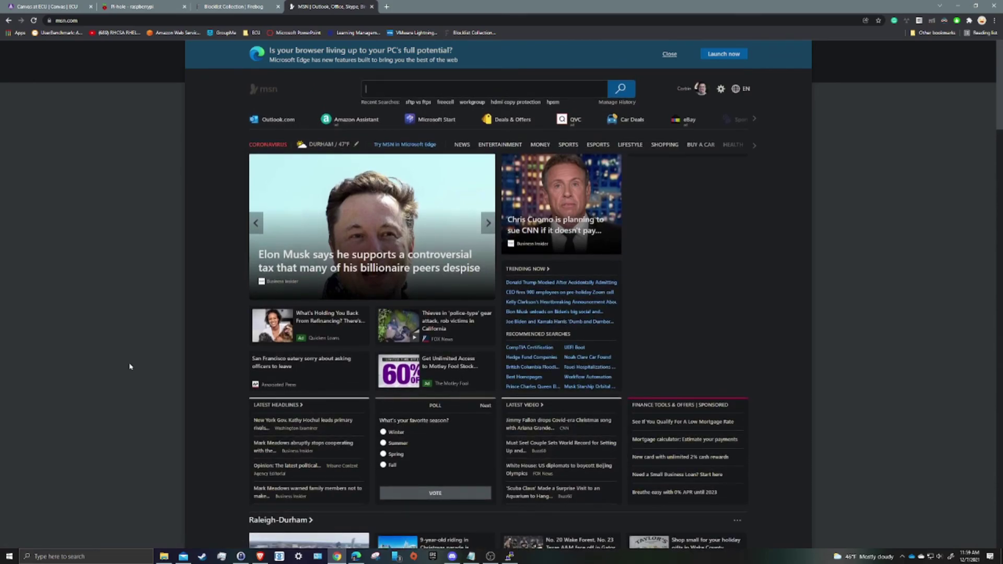
Advance the MSN headline carousel forward three stories
scroll(929, 311, "down", 3)
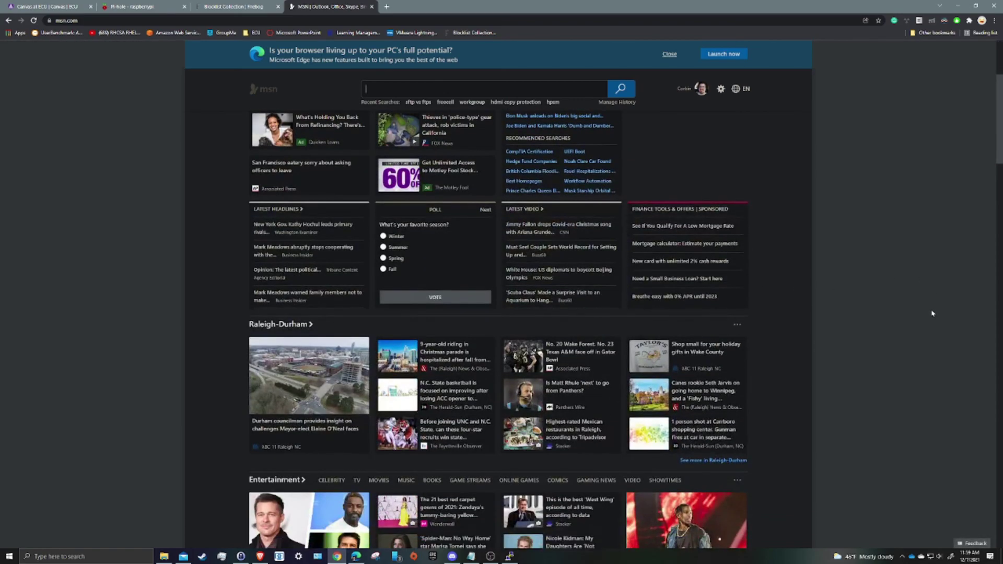
scroll(946, 311, "up", 3)
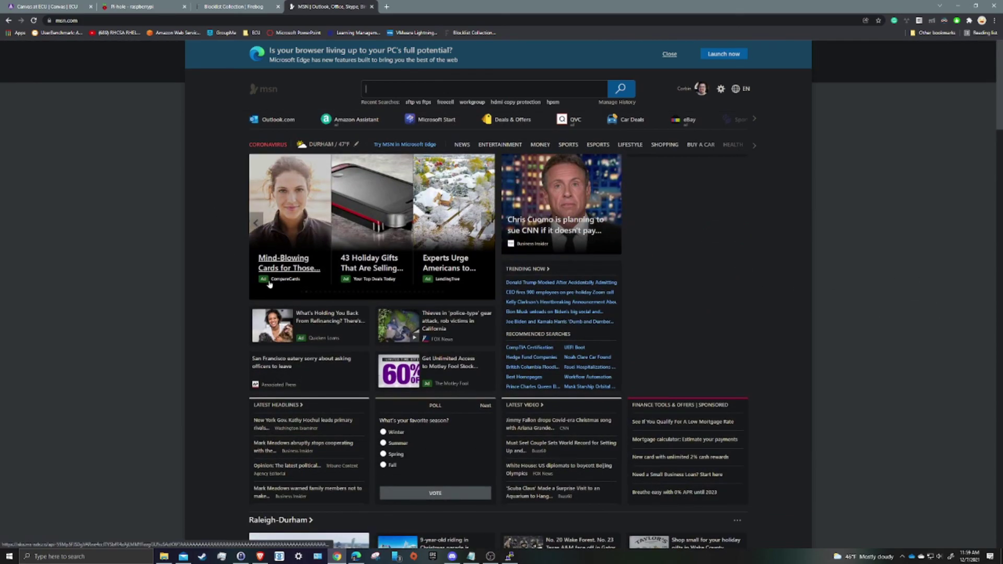
left_click(491, 224)
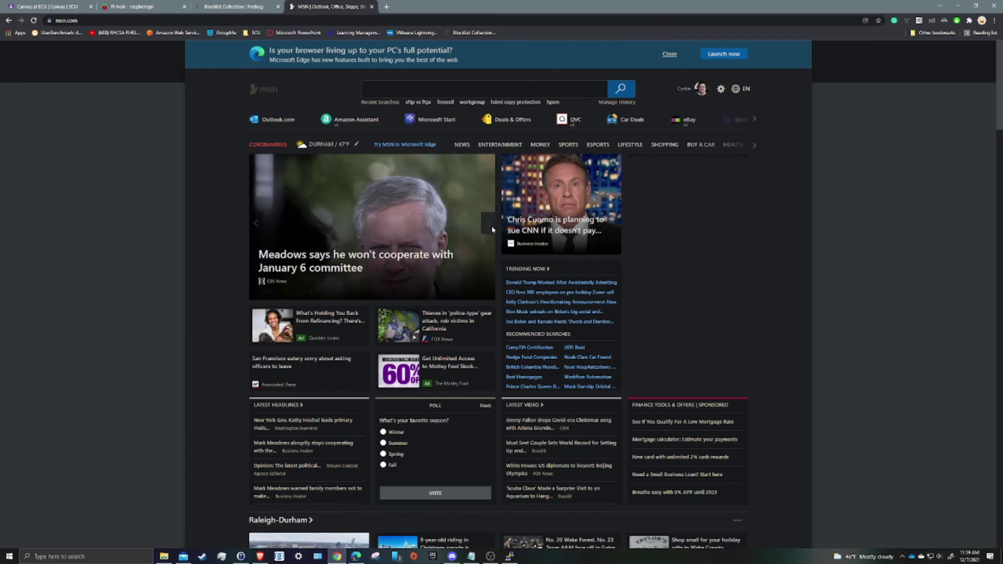
left_click(492, 226)
left_click(492, 225)
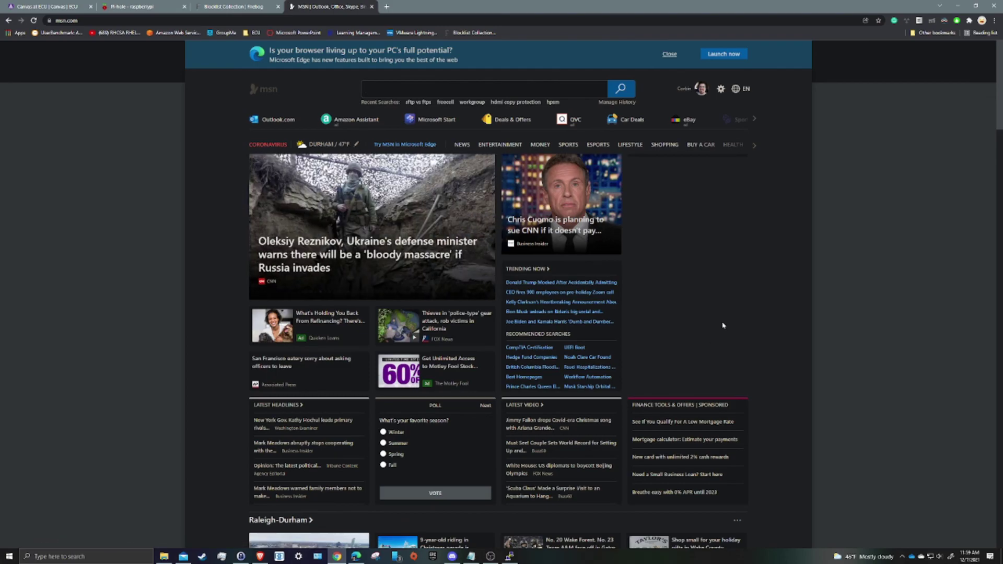